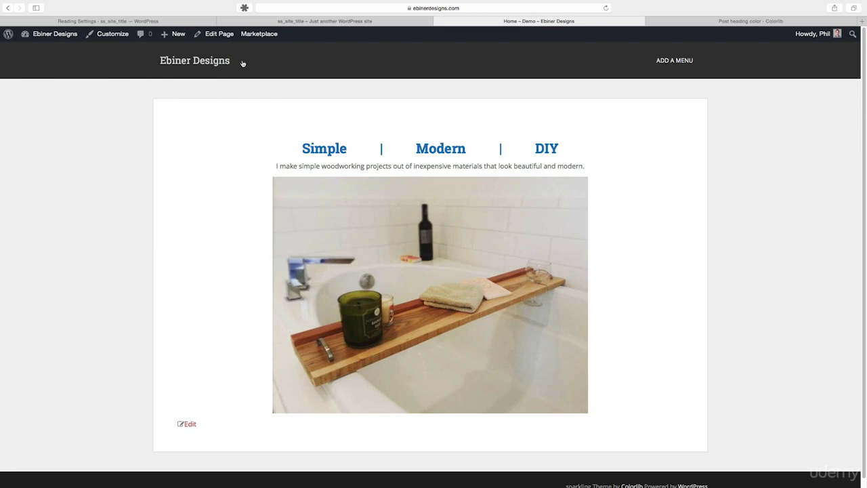
# Compare the site's current home page with the finished demo home page
pyautogui.click(325, 21)
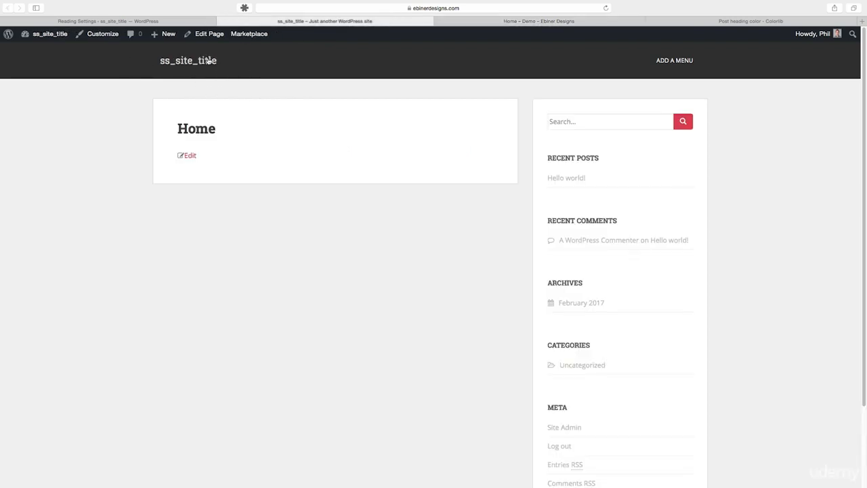
pyautogui.click(531, 21)
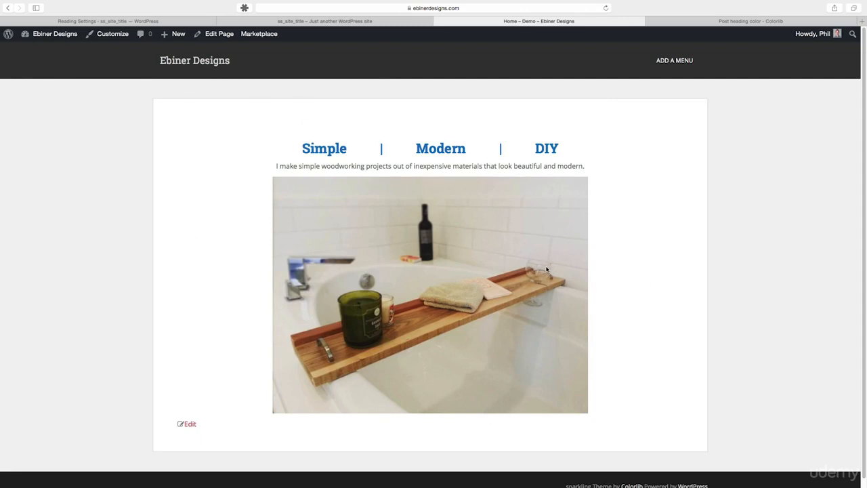
pyautogui.hotkey('ctrl', 'shift', 'Tab')
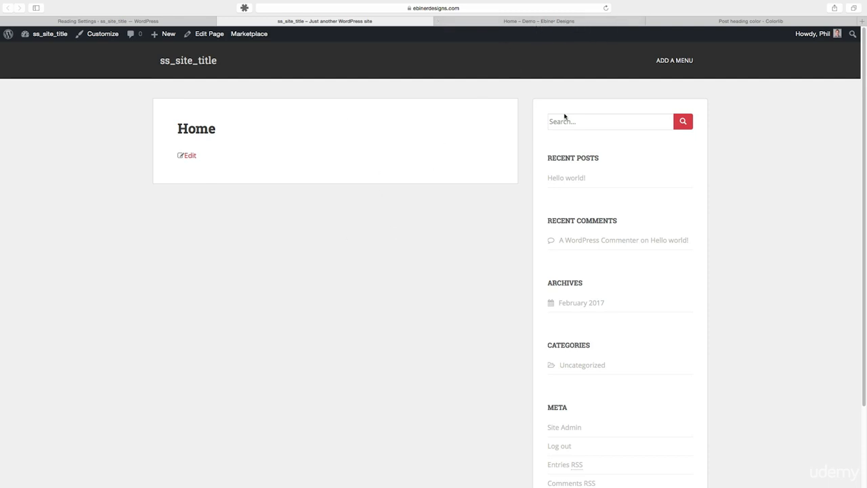
pyautogui.click(506, 21)
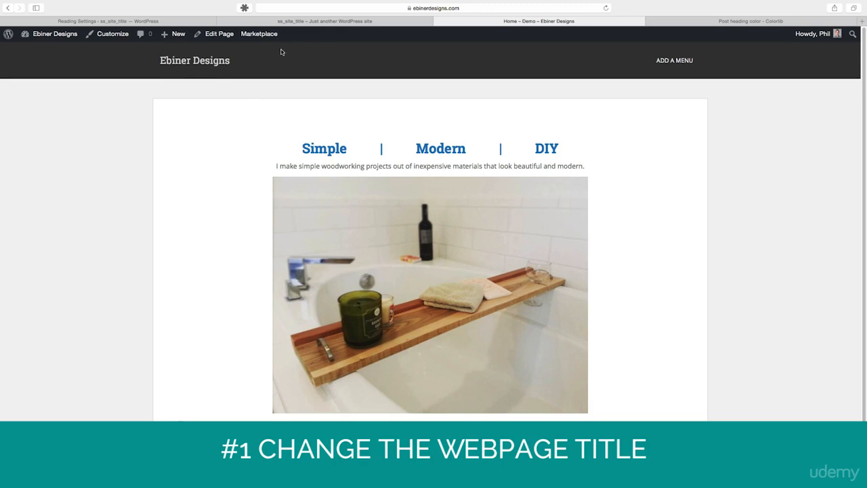
pyautogui.click(324, 21)
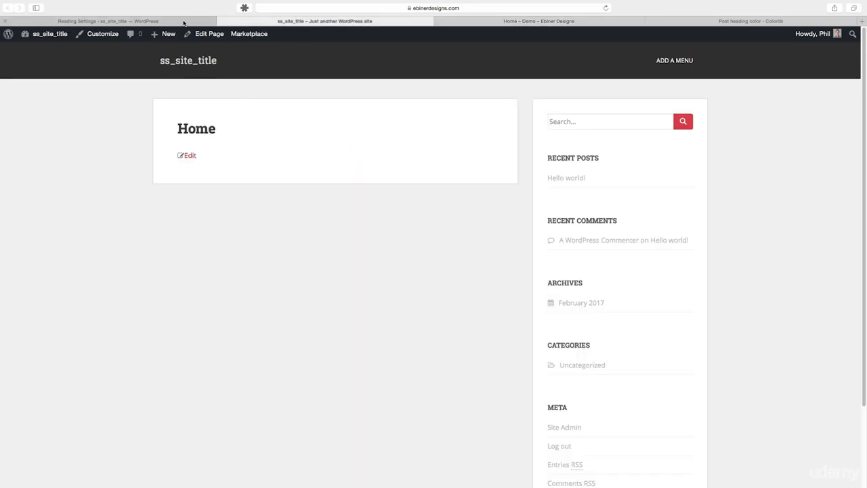
# Open the theme customizer from the WordPress dashboard in a separate browser tab placed directly beside the dashboard's tab
pyautogui.click(182, 22)
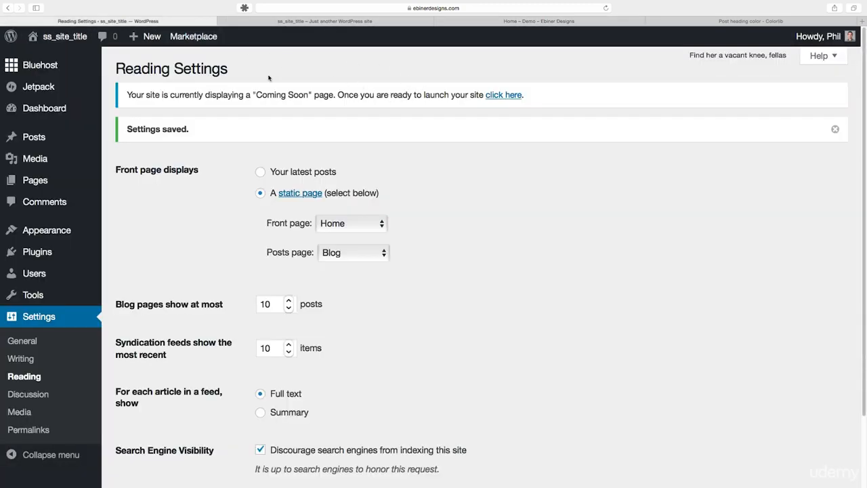
pyautogui.click(30, 338)
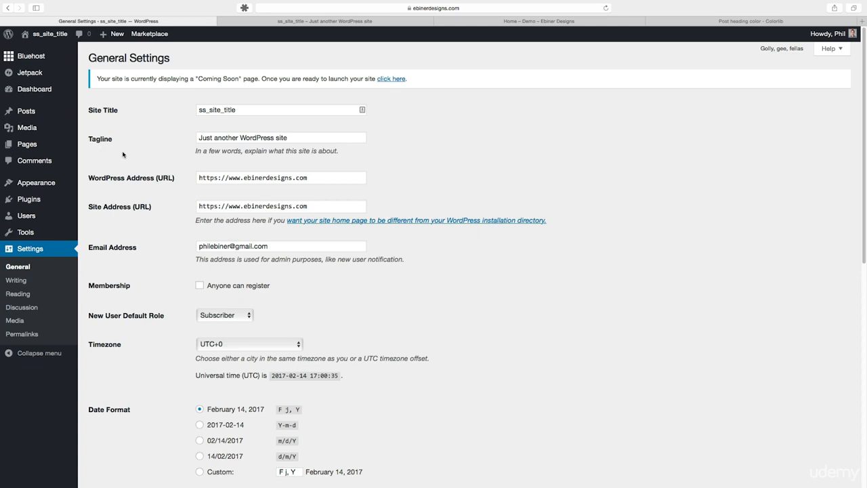
pyautogui.moveTo(76, 186)
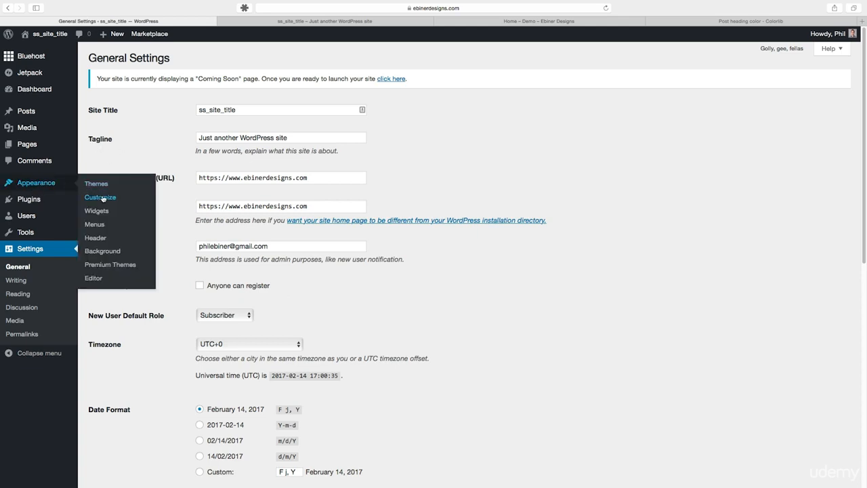
pyautogui.keyDown('super'); pyautogui.click(102, 198); pyautogui.keyUp('super')
pyautogui.click(572, 22)
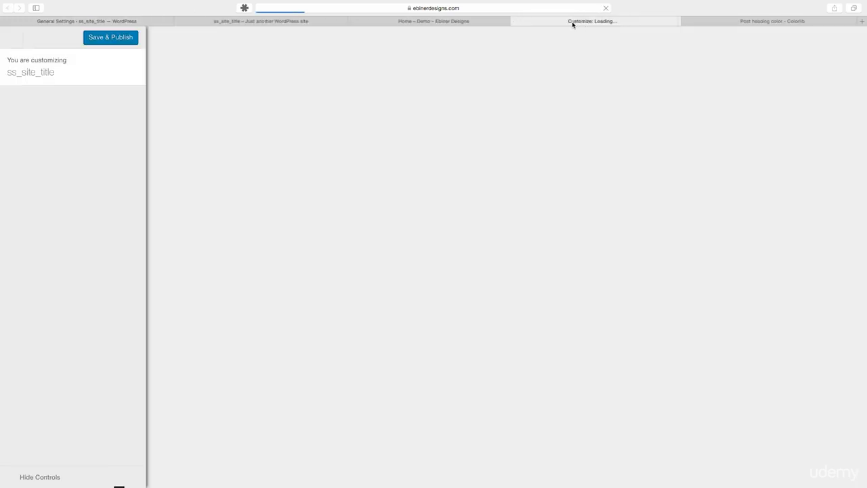
pyautogui.moveTo(572, 22); pyautogui.dragTo(304, 21)
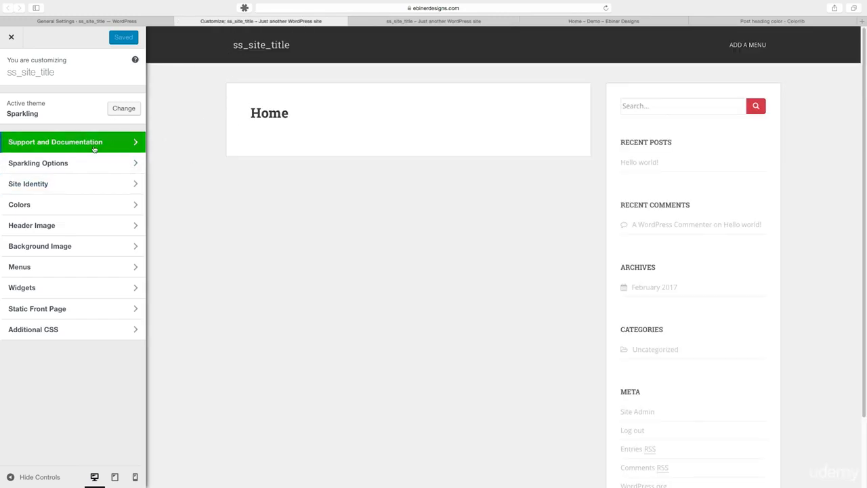
# Set the site title to "Ebiner Designs" in the customizer's site identity settings
pyautogui.click(80, 184)
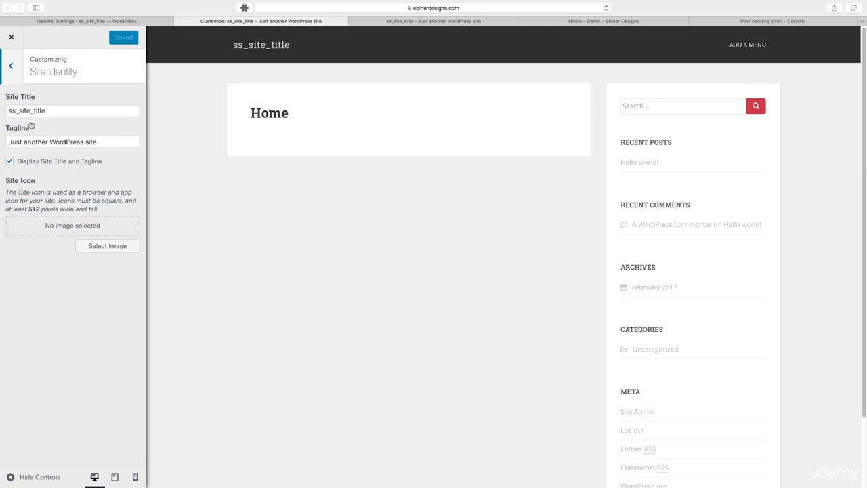
pyautogui.click(39, 109)
pyautogui.doubleClick(40, 110)
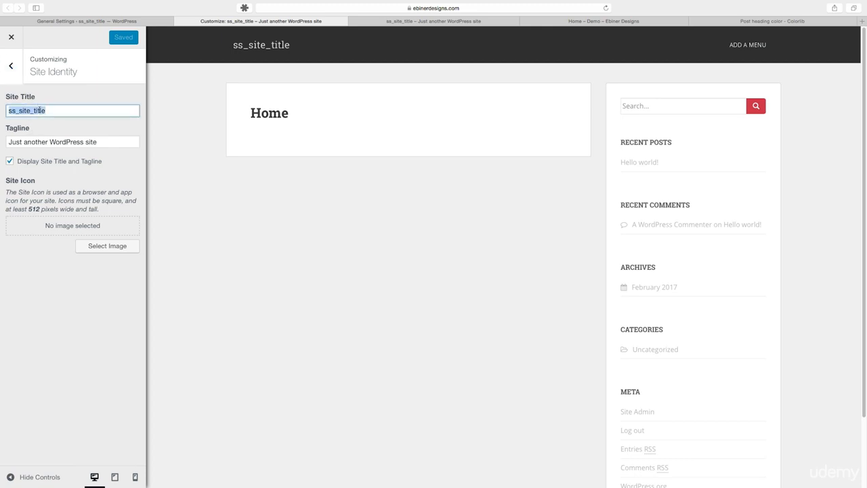
pyautogui.write('Ebiner Designs')
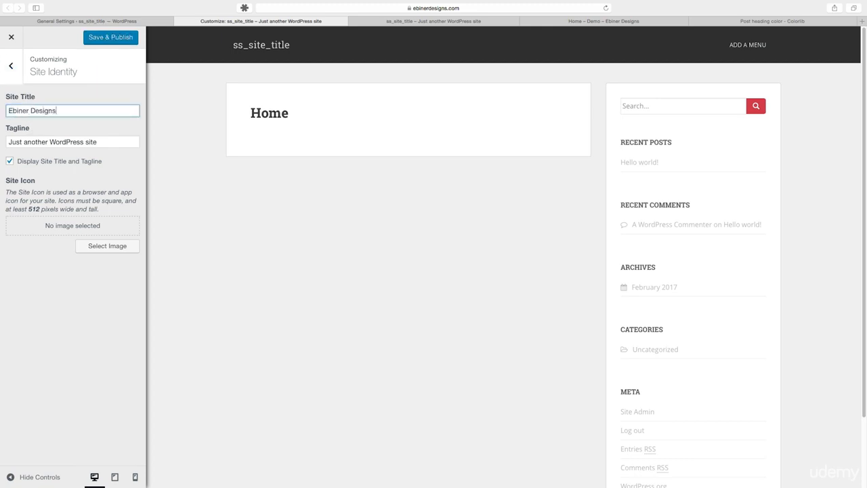
# Set the tagline to "Clean, simple, and DIY woodworking projects for beginners." and publish the site identity changes
pyautogui.press('Tab')
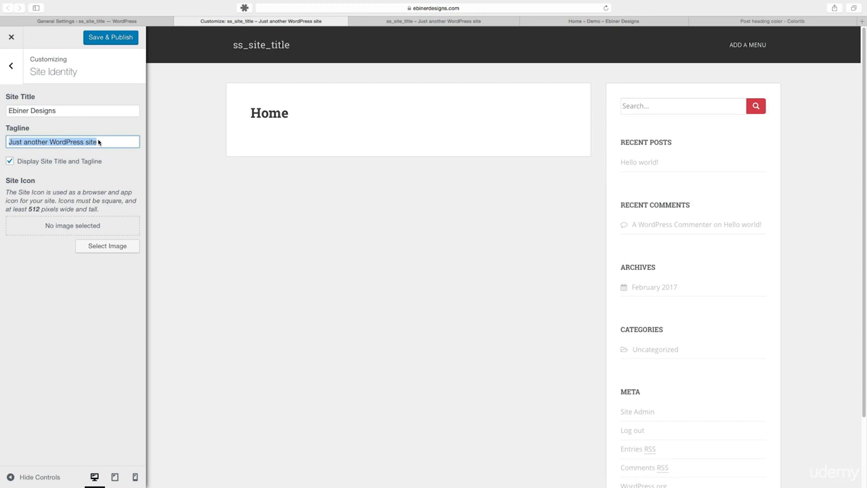
pyautogui.write('Clean')
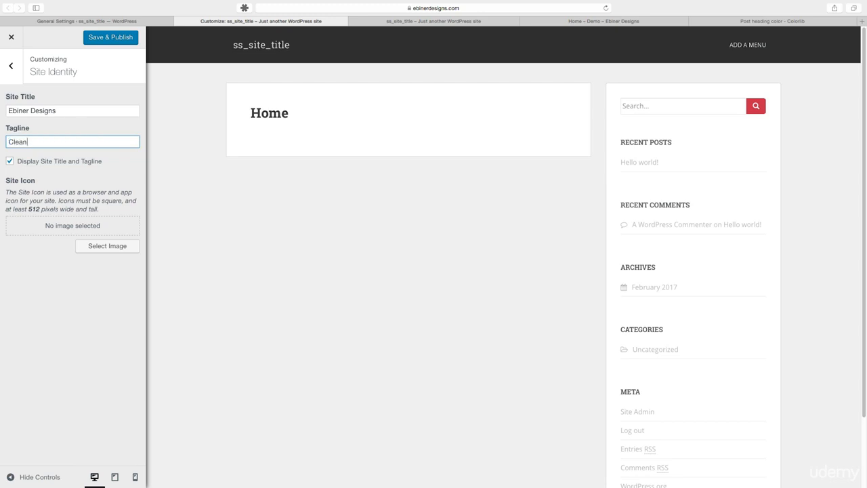
pyautogui.write(', simple, and DIY woodworki')
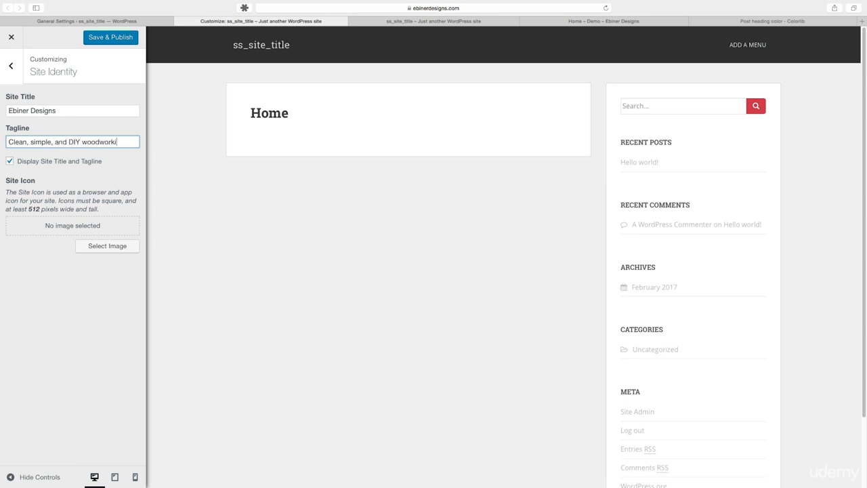
pyautogui.write('ng projects for beginners.')
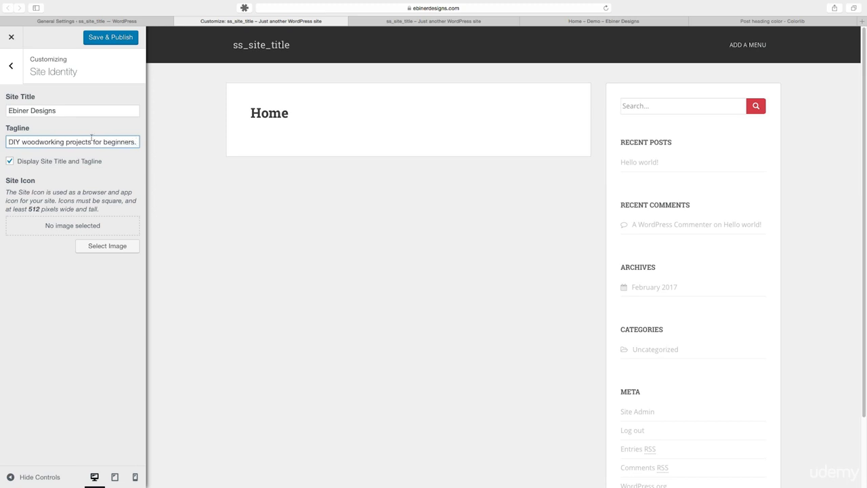
pyautogui.click(60, 127)
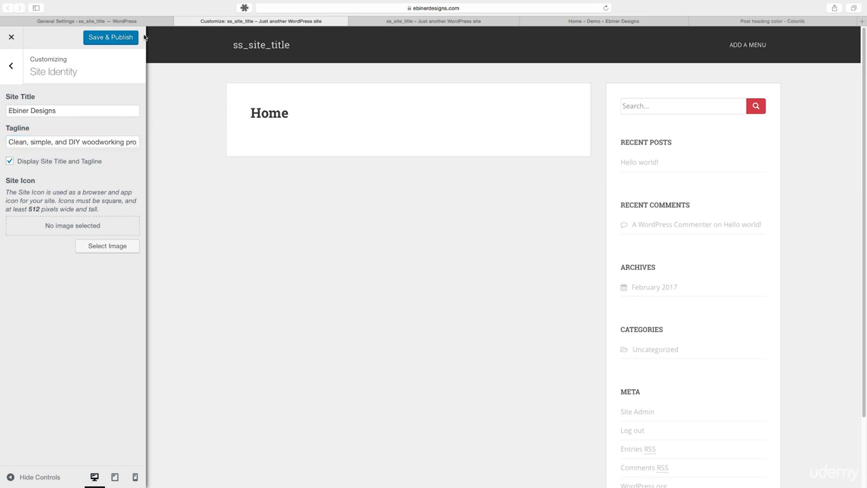
pyautogui.click(117, 38)
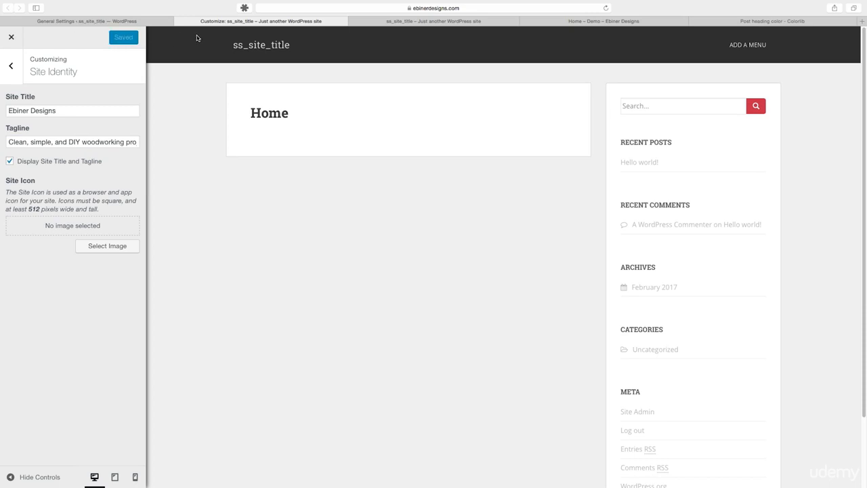
# Reload the customizer and the live home page to check the title and tagline, and compare with the demo page
pyautogui.click(282, 10)
pyautogui.press('Return')
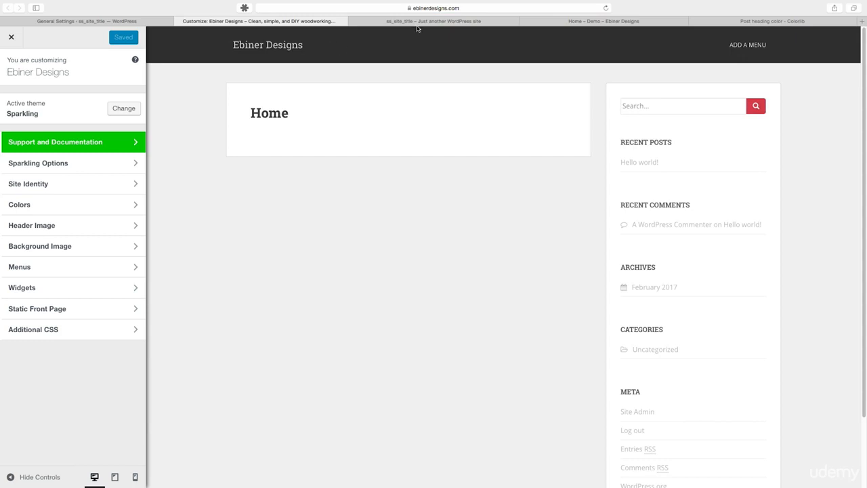
pyautogui.click(436, 21)
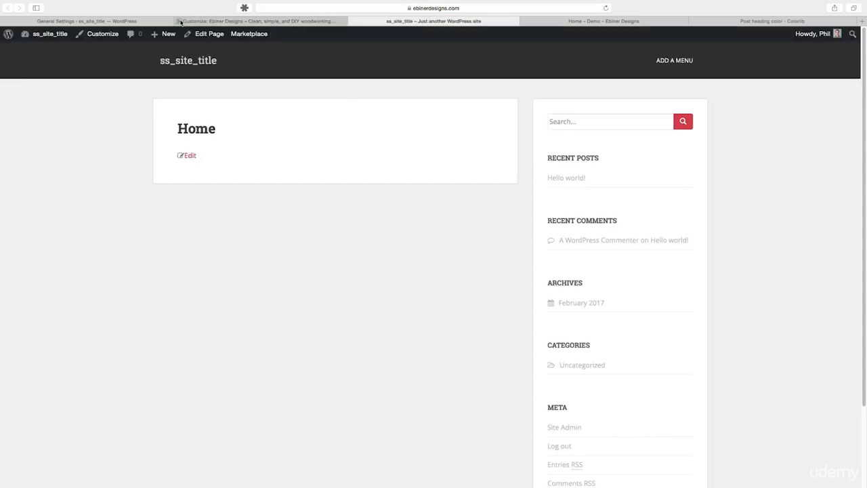
pyautogui.click(398, 10)
pyautogui.press('Return')
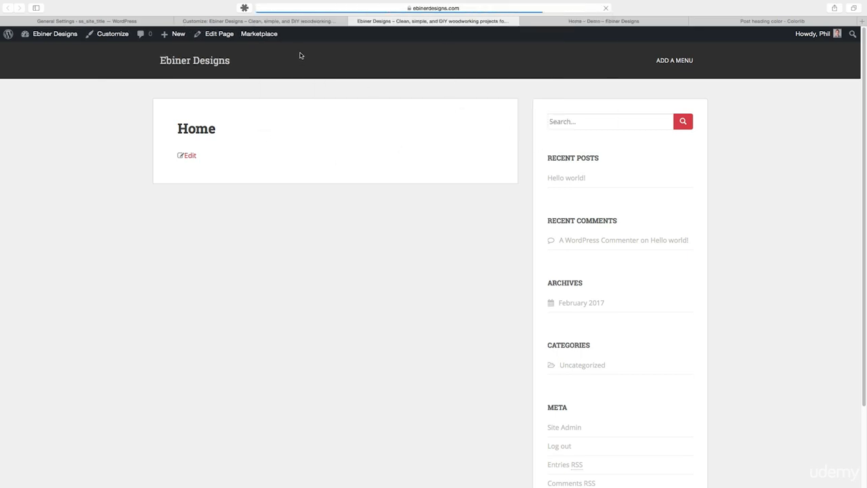
pyautogui.click(616, 22)
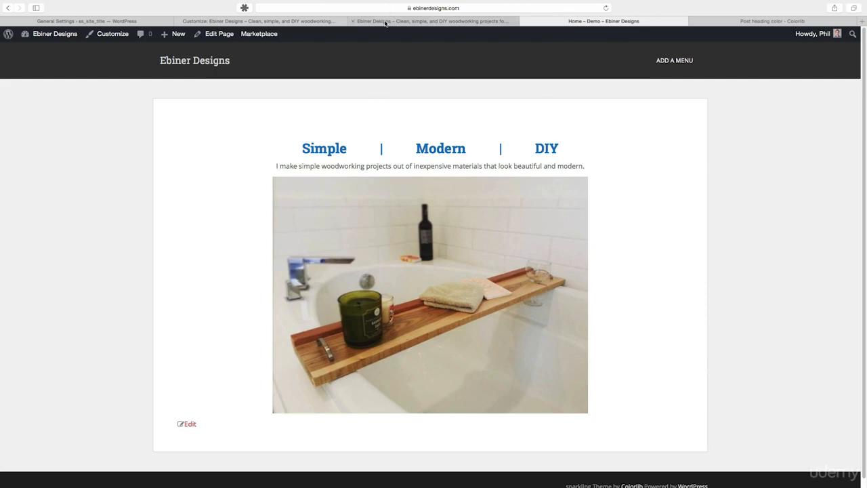
# Close the customizer and open the Home front page for editing from the dashboard's list of pages
pyautogui.click(181, 22)
pyautogui.click(179, 22)
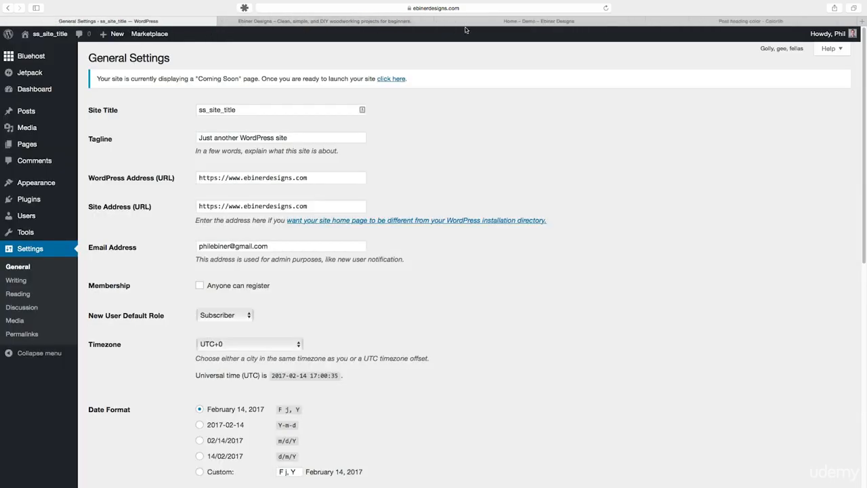
pyautogui.click(298, 22)
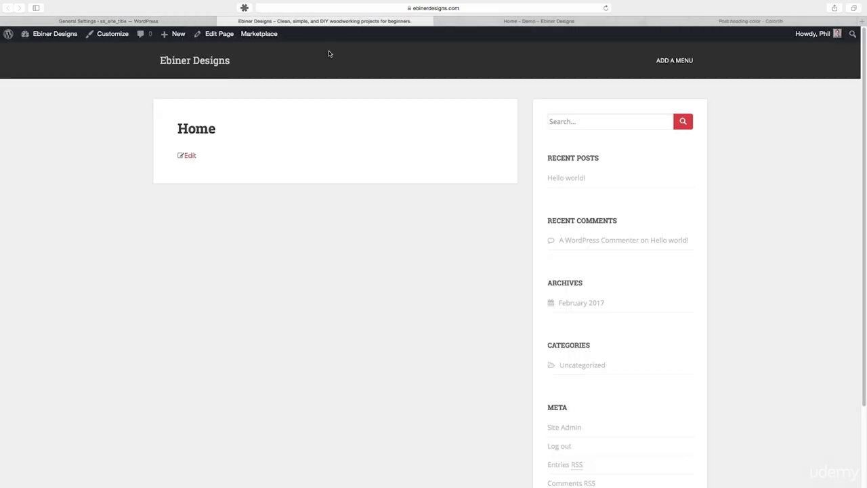
pyautogui.click(187, 21)
pyautogui.moveTo(20, 145)
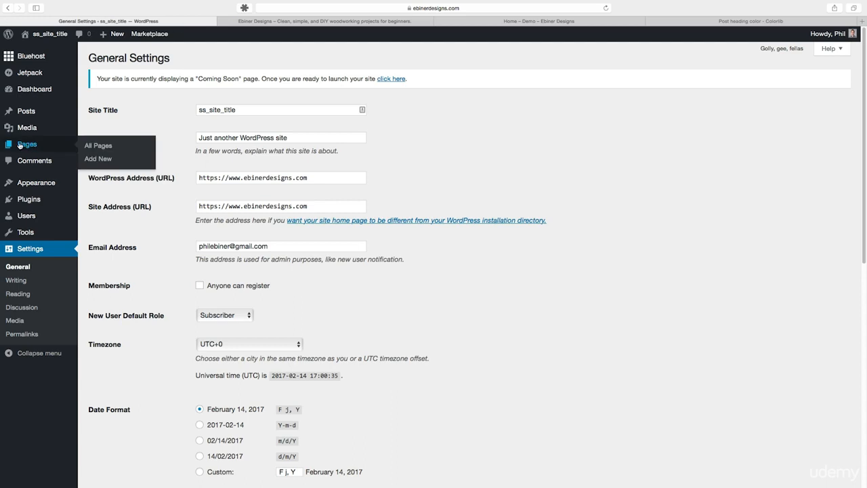
pyautogui.click(97, 146)
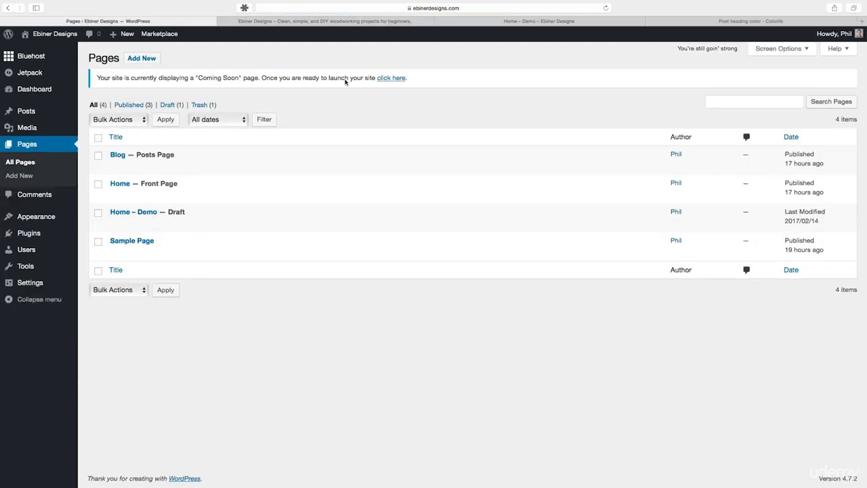
pyautogui.moveTo(115, 187)
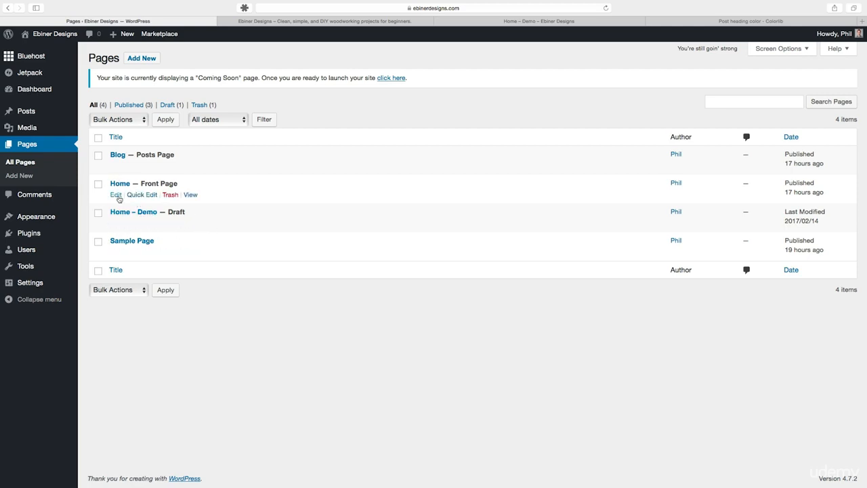
pyautogui.click(115, 195)
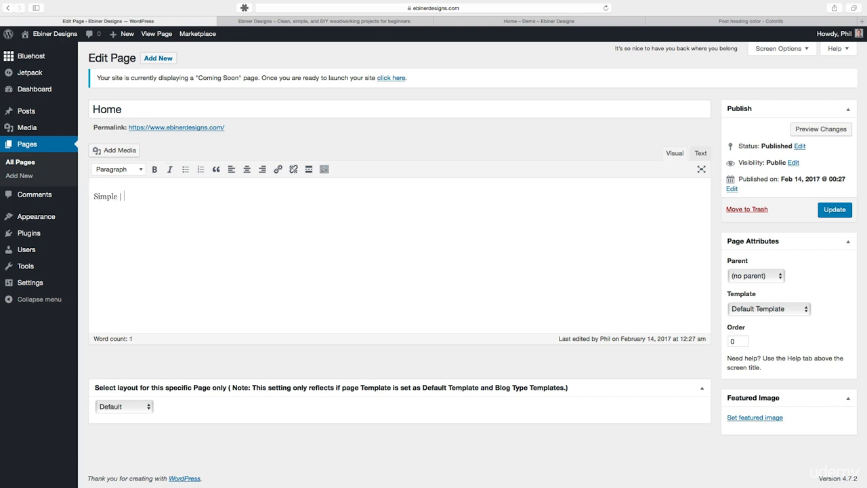
# Enter "Simple | Modern | DIY" as the Home page's body text, matching the wording of the demo page
pyautogui.write('Clean | DIY')
pyautogui.click(549, 22)
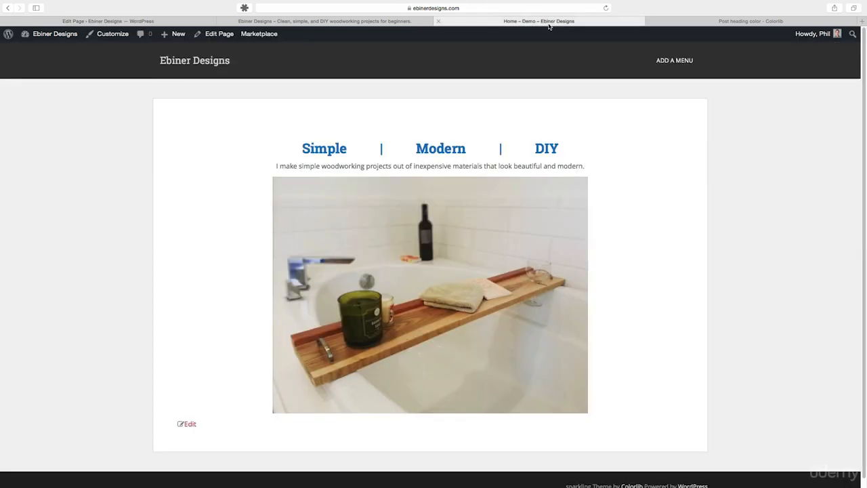
pyautogui.click(142, 21)
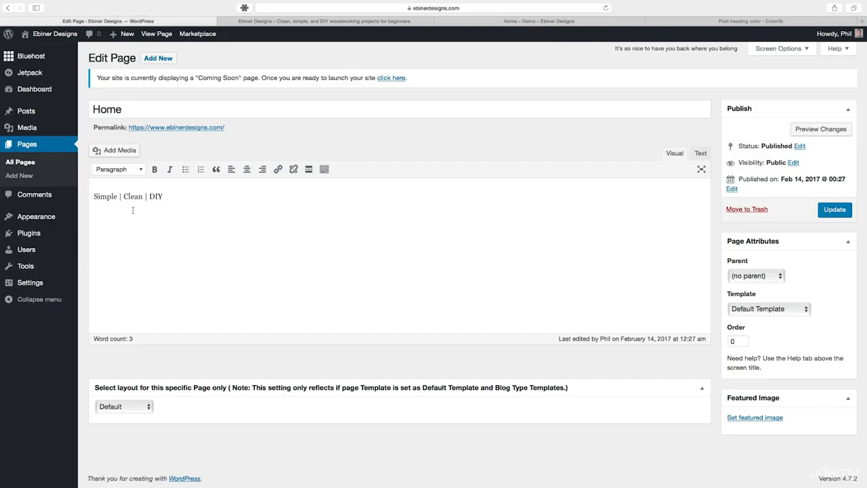
pyautogui.doubleClick(131, 196)
pyautogui.write('Modern')
# Preview the Home page changes in a tab beside the editor and compare them with the earlier live page
pyautogui.click(822, 129)
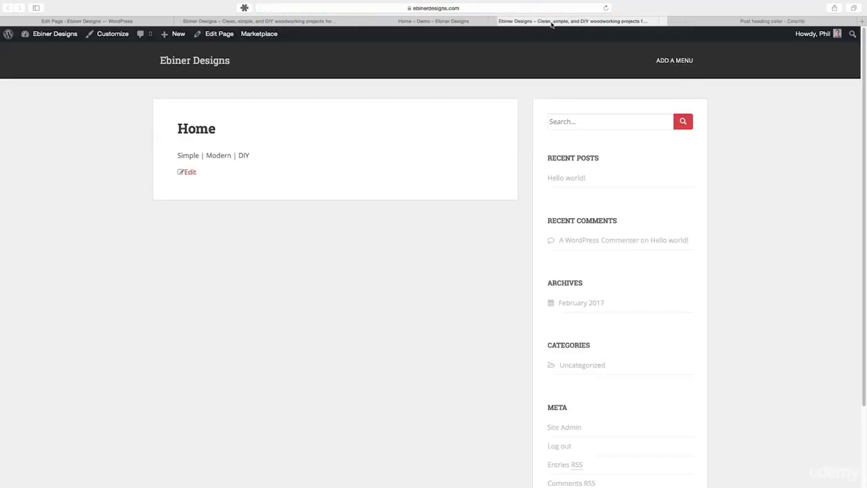
pyautogui.moveTo(594, 21); pyautogui.dragTo(247, 21)
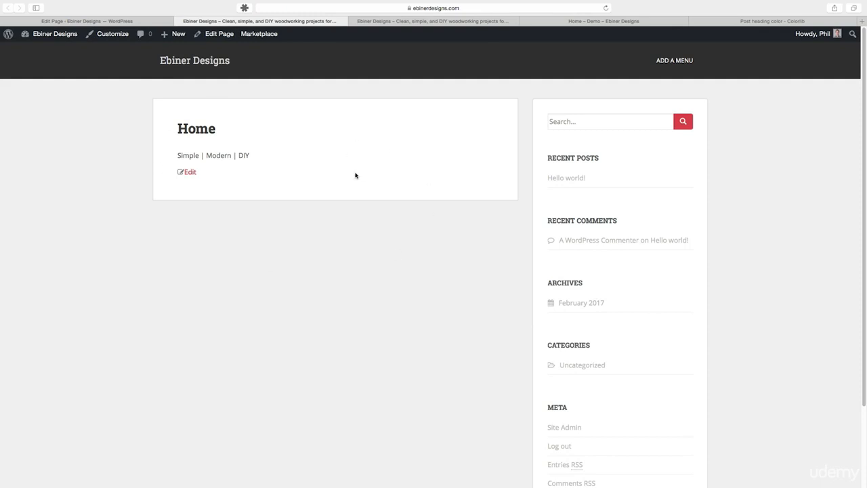
pyautogui.moveTo(178, 155); pyautogui.dragTo(252, 158)
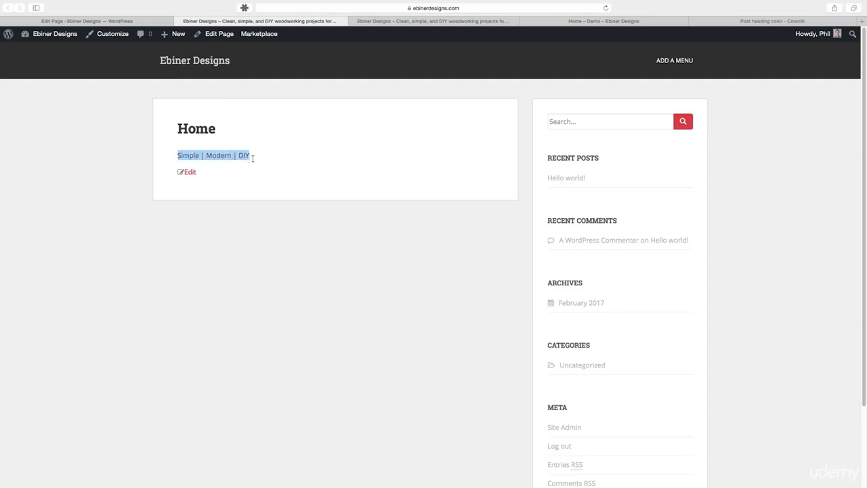
pyautogui.click(361, 21)
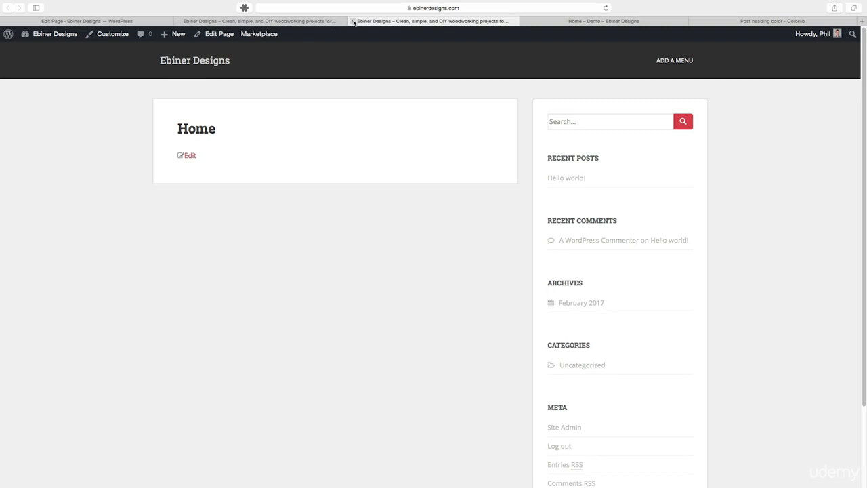
# Close the outdated Home page tab, compare the new preview with the demo page, and examine the preview's sidebar sections
pyautogui.click(354, 20)
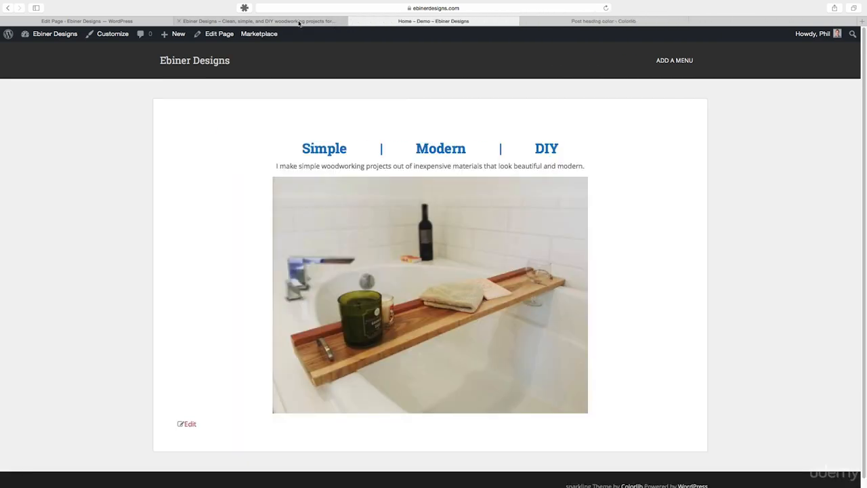
pyautogui.click(299, 22)
pyautogui.click(404, 22)
pyautogui.click(336, 21)
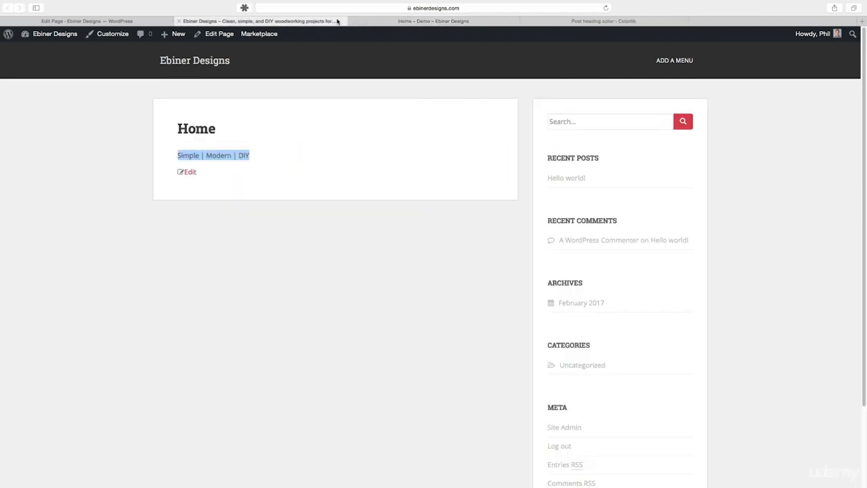
pyautogui.click(407, 22)
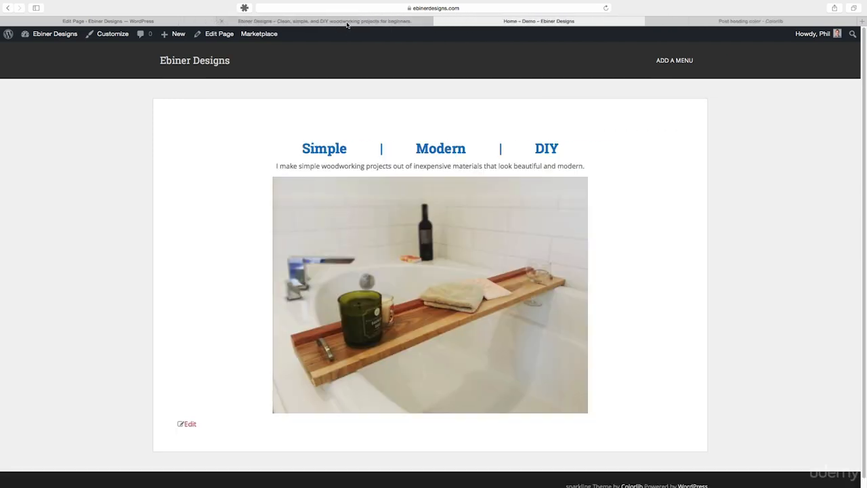
pyautogui.click(358, 21)
pyautogui.click(328, 135)
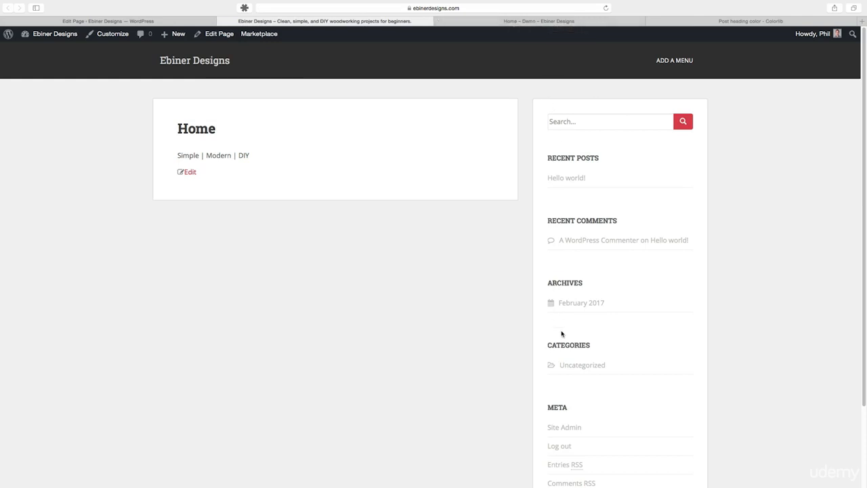
pyautogui.scroll(-3, 567, 132)
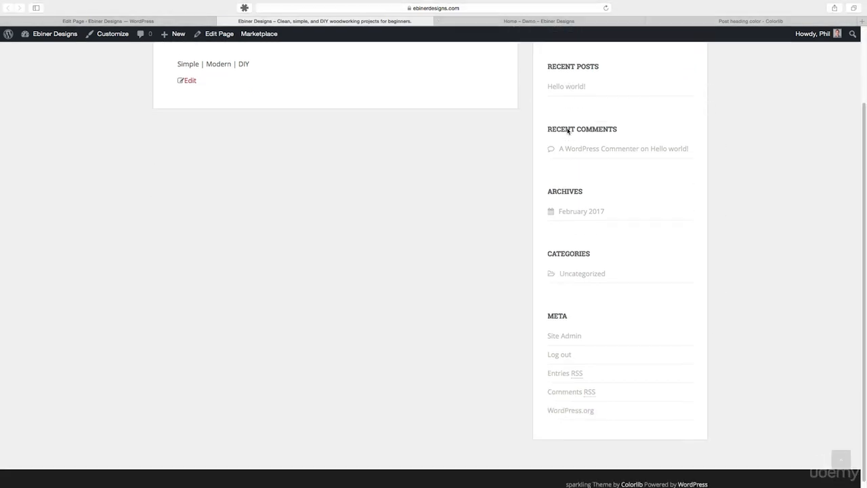
pyautogui.scroll(2, 554, 170)
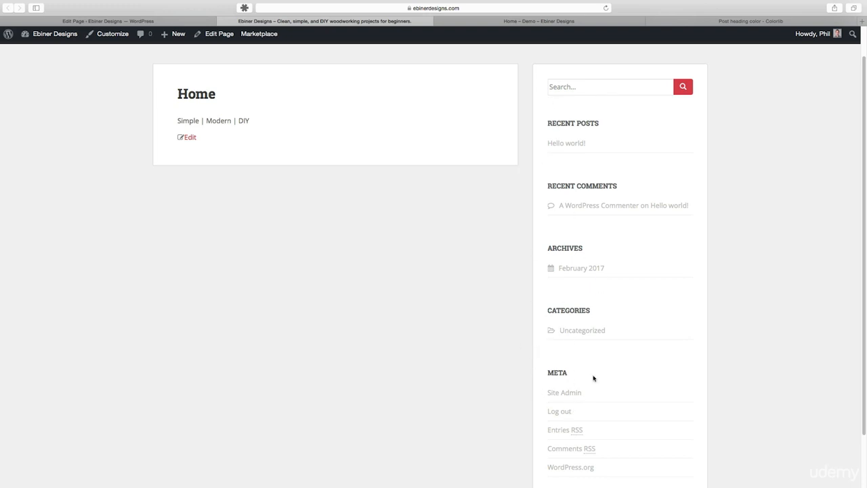
pyautogui.scroll(1, 648, 279)
pyautogui.scroll(2, 647, 279)
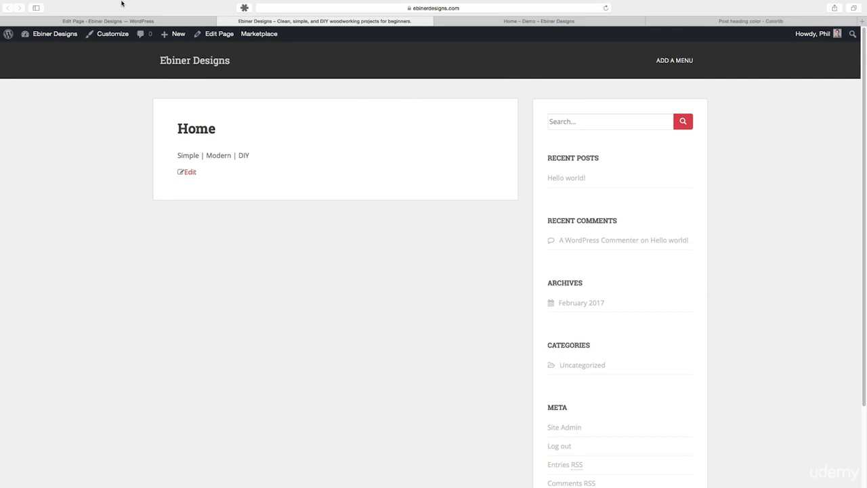
# Try the Left Sidebar layout on the Home page and preview the result
pyautogui.click(178, 31)
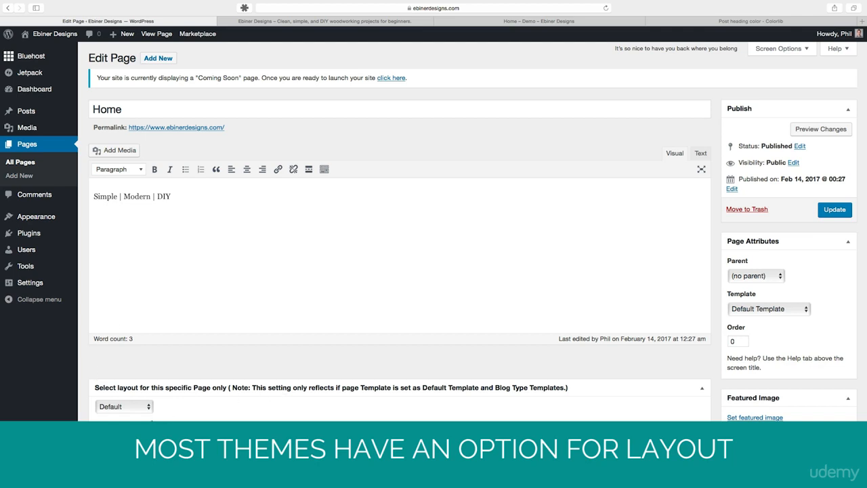
pyautogui.click(134, 407)
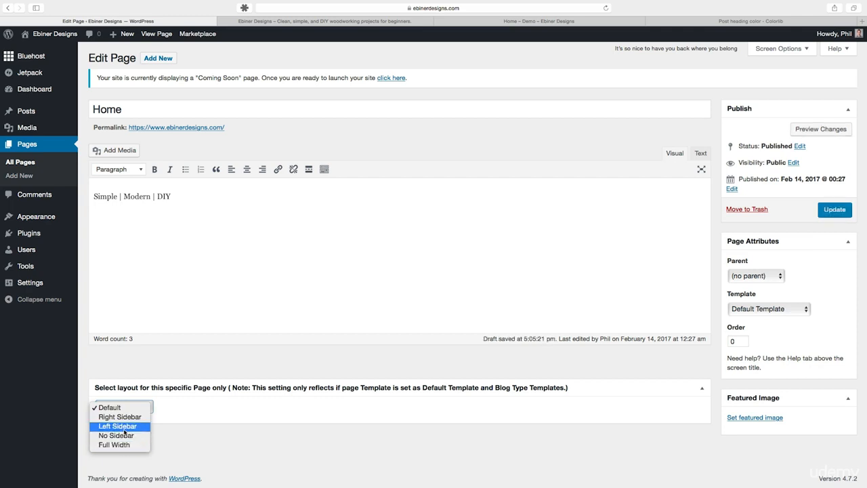
pyautogui.click(124, 426)
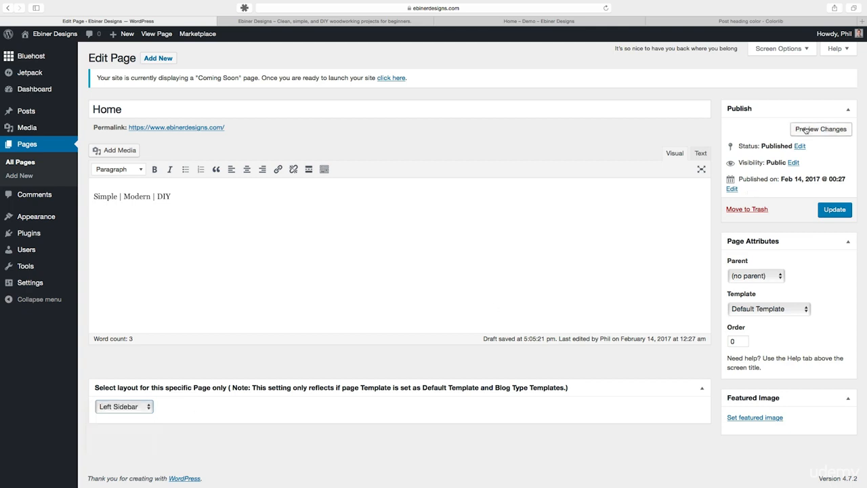
pyautogui.click(277, 23)
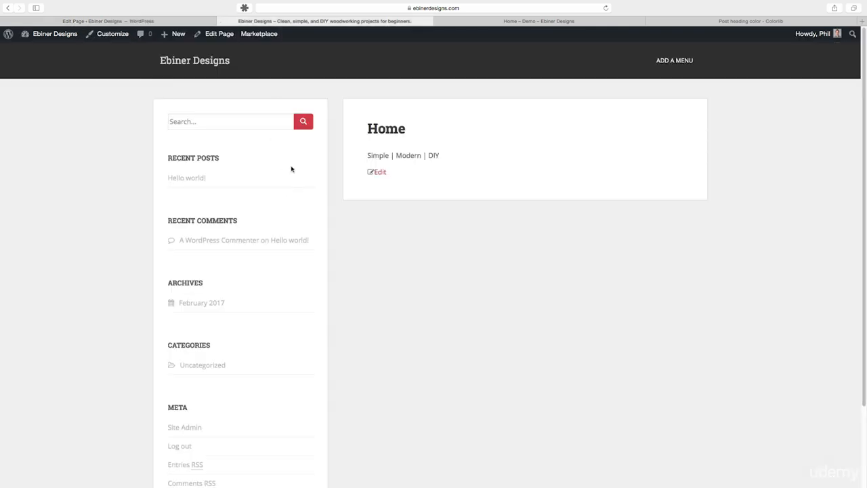
# Try the No Sidebar layout on the Home page and compare its preview with the demo page
pyautogui.click(200, 22)
pyautogui.click(135, 405)
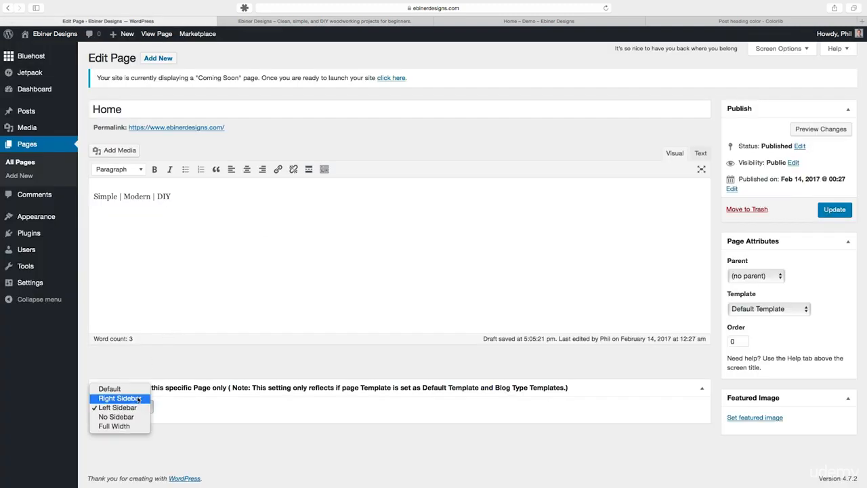
pyautogui.click(119, 416)
pyautogui.click(836, 129)
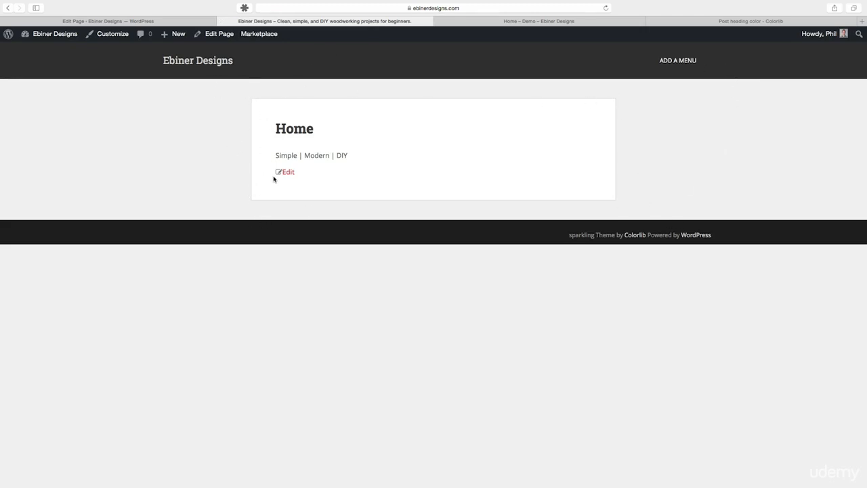
pyautogui.click(491, 21)
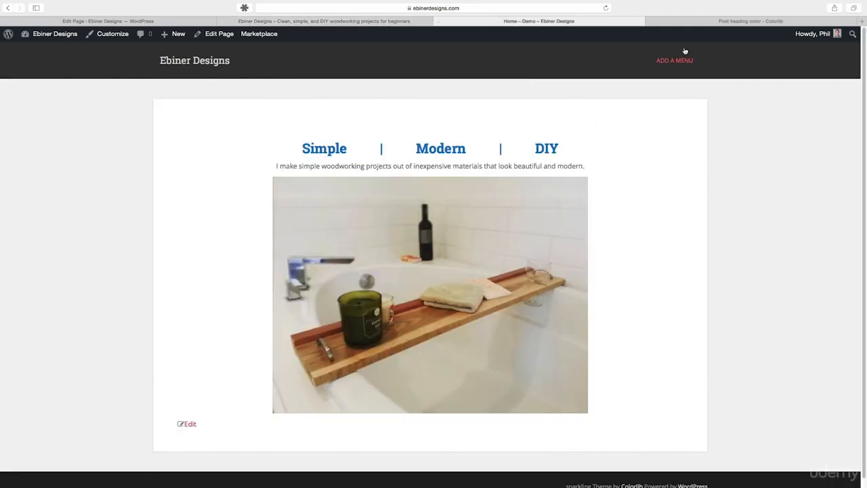
pyautogui.click(332, 24)
# Set the Home page's layout to Full Width and preview the change
pyautogui.click(156, 24)
pyautogui.click(136, 405)
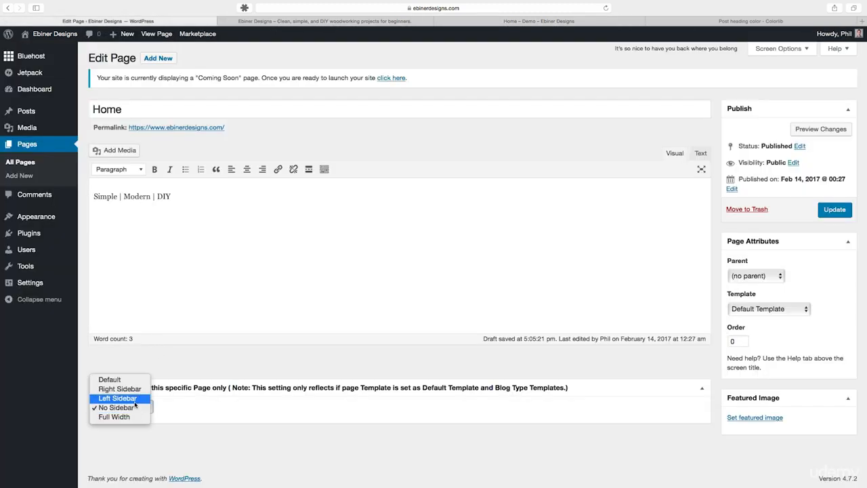
pyautogui.click(136, 417)
pyautogui.click(812, 134)
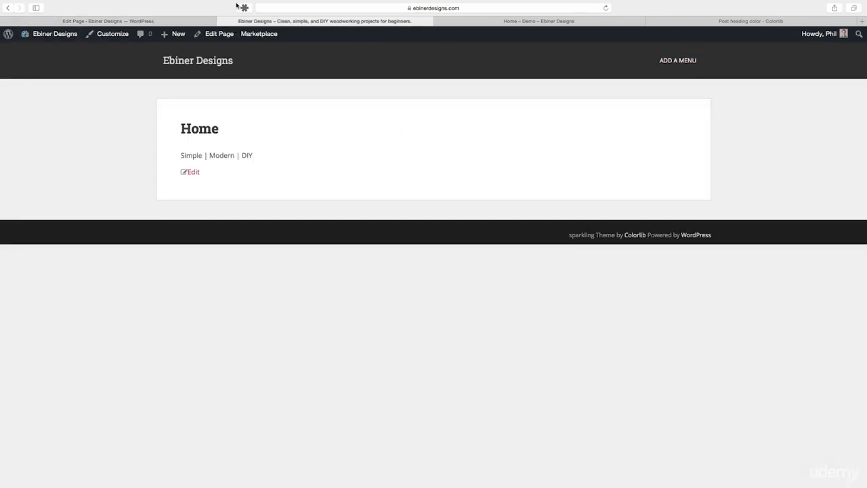
# Copy the demo page's sentence "I make simple woodworking projects…" into a new line under "Simple | Modern | DIY" and preview the page
pyautogui.click(489, 20)
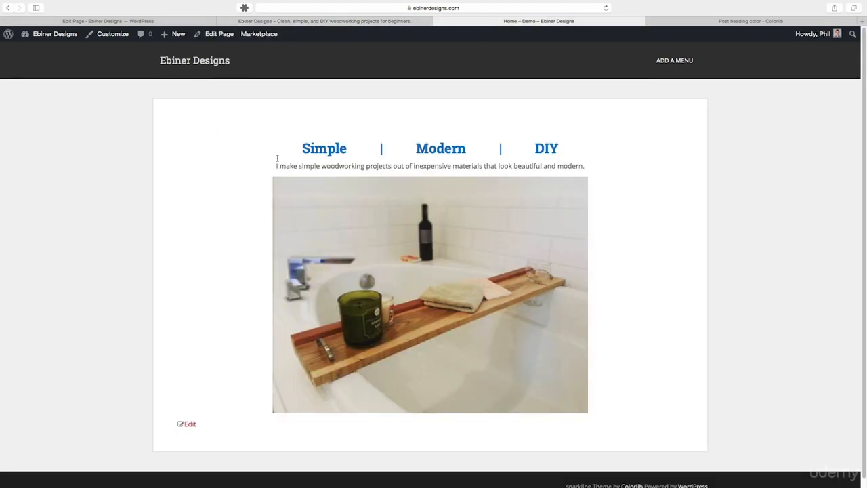
pyautogui.moveTo(276, 169); pyautogui.dragTo(596, 161)
pyautogui.press('super+c')
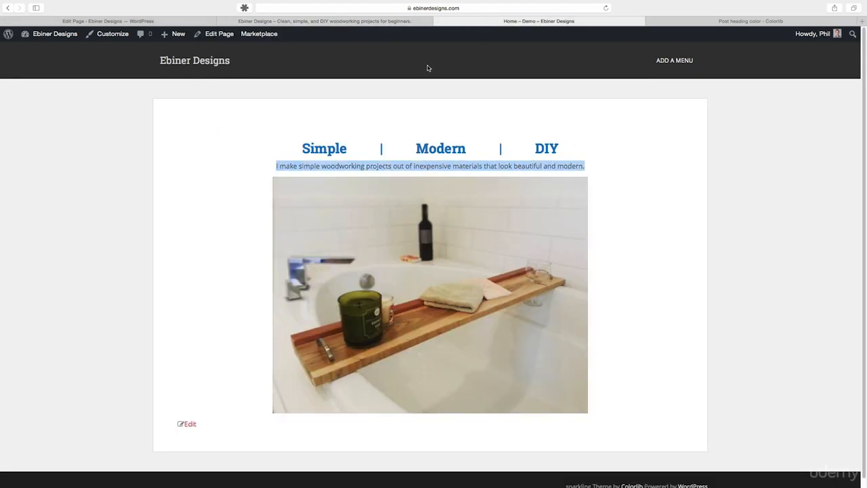
pyautogui.click(320, 20)
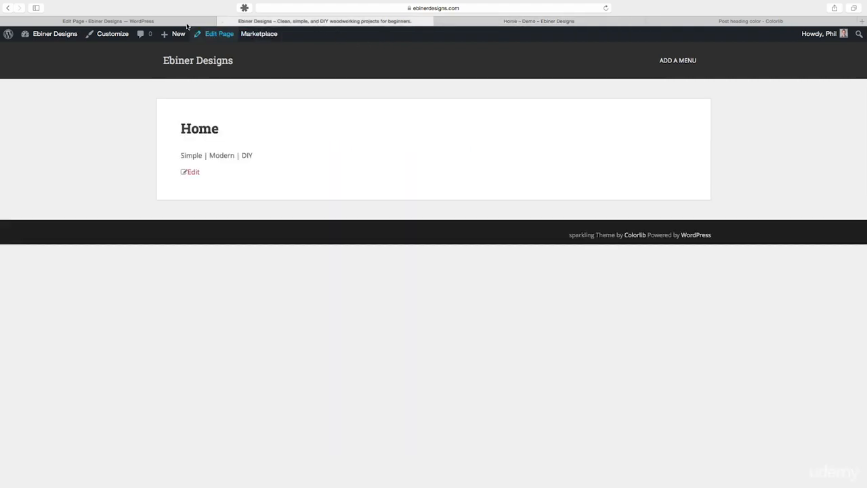
pyautogui.click(156, 21)
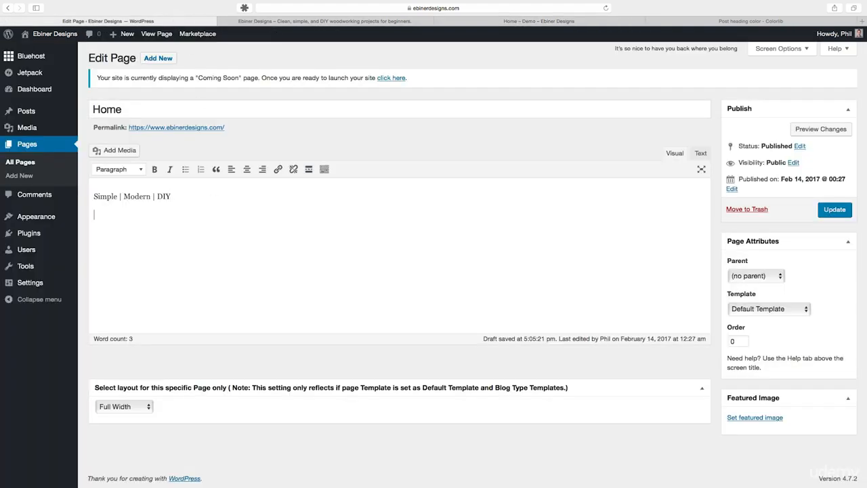
pyautogui.press('super+v')
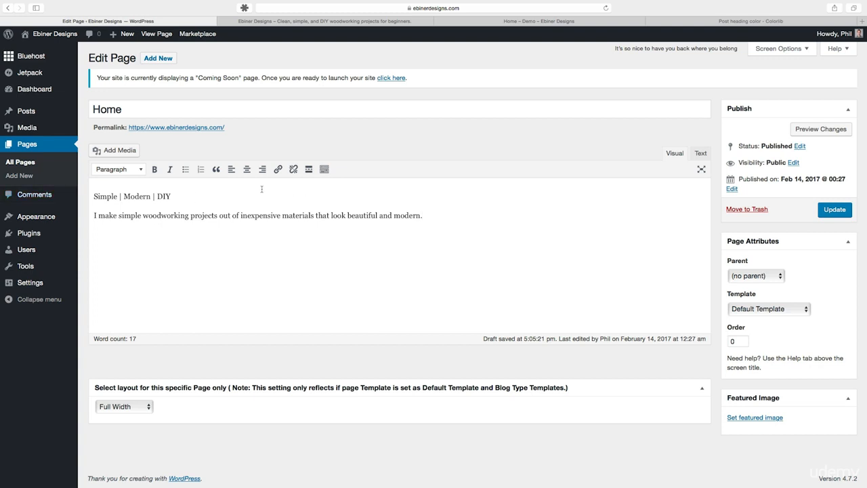
pyautogui.click(820, 129)
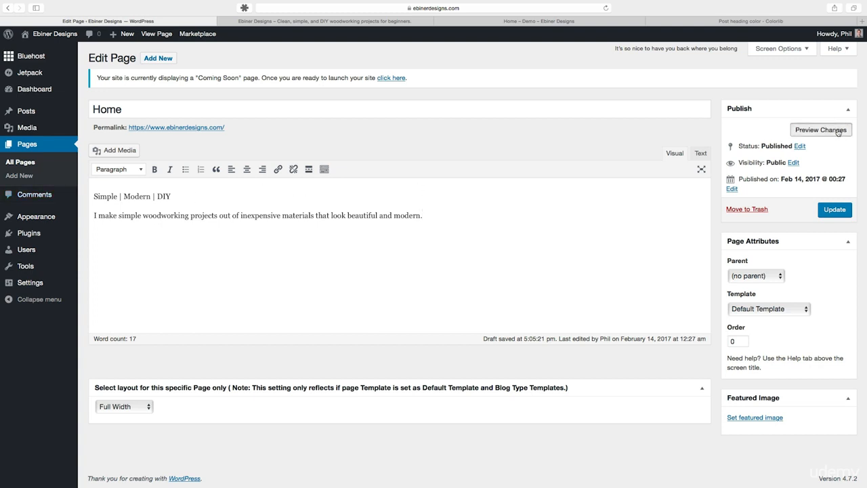
pyautogui.click(337, 21)
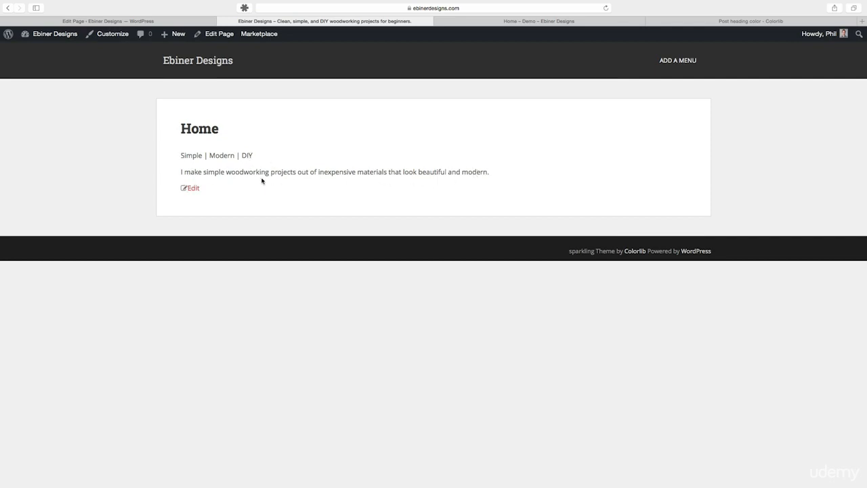
# Format the "Simple | Modern | DIY" line in the Home page editor as Heading 1
pyautogui.click(195, 22)
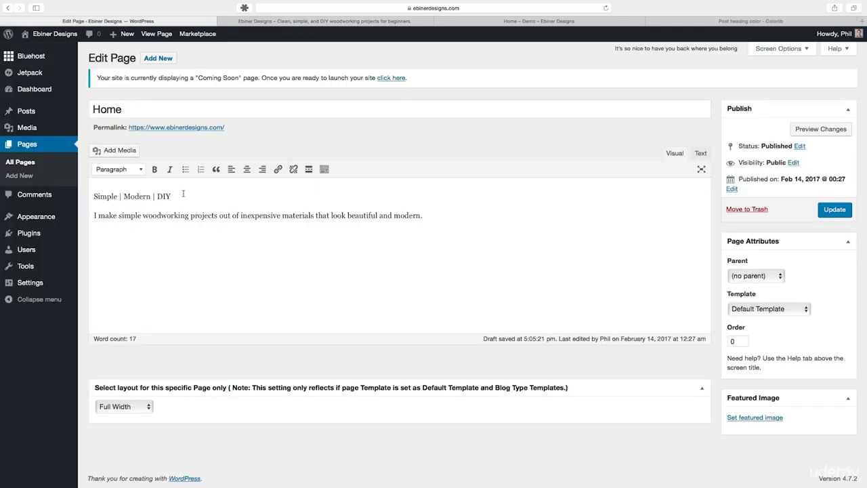
pyautogui.moveTo(183, 194); pyautogui.dragTo(68, 203)
pyautogui.moveTo(188, 198); pyautogui.dragTo(98, 190)
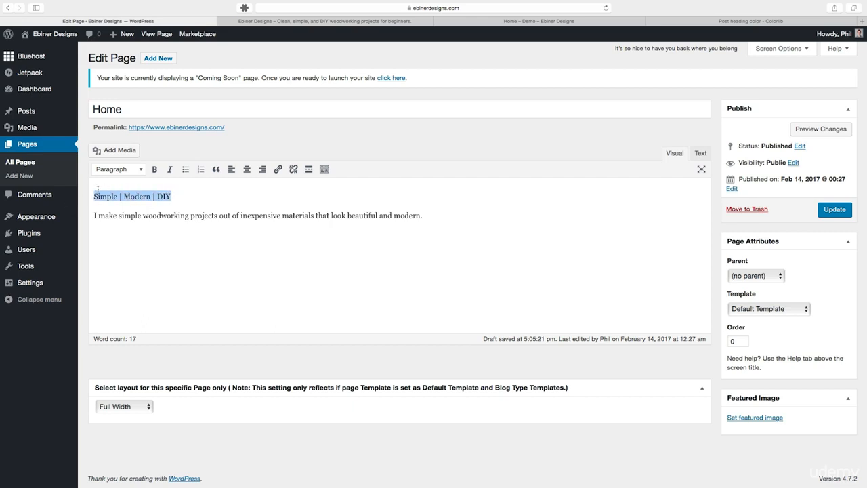
pyautogui.click(139, 170)
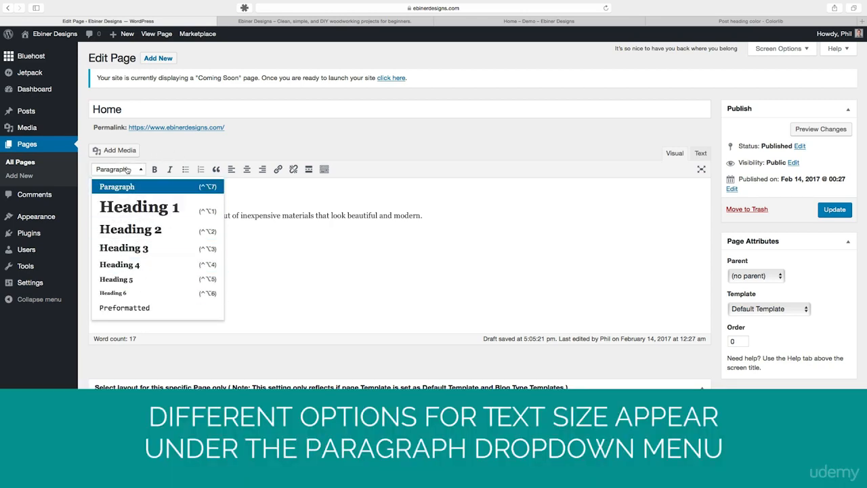
pyautogui.click(146, 218)
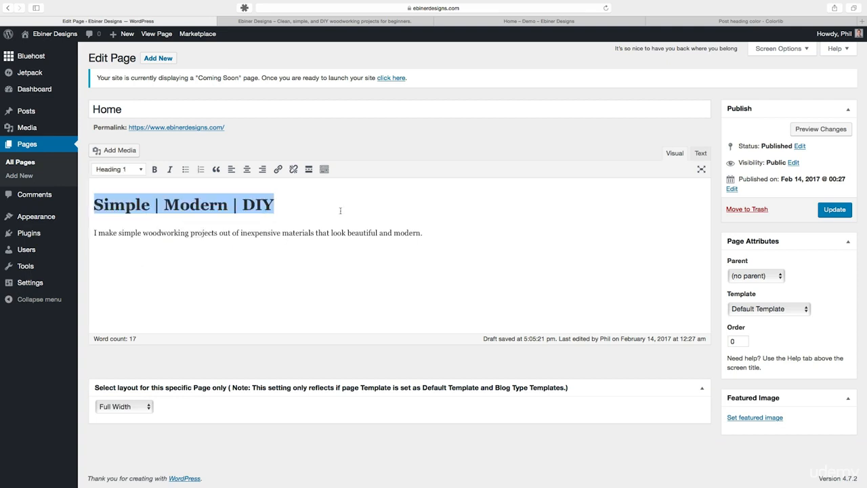
# Preview the Home page with the new heading and compare its style and alignment with the demo page
pyautogui.click(817, 130)
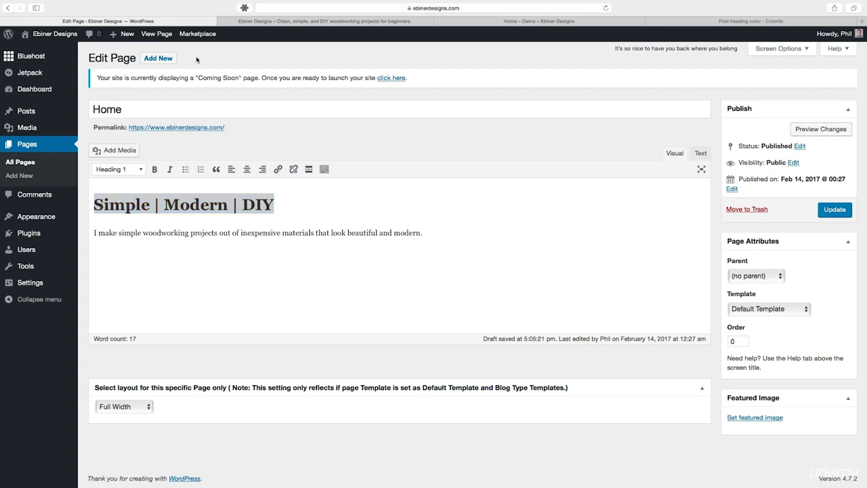
pyautogui.click(303, 22)
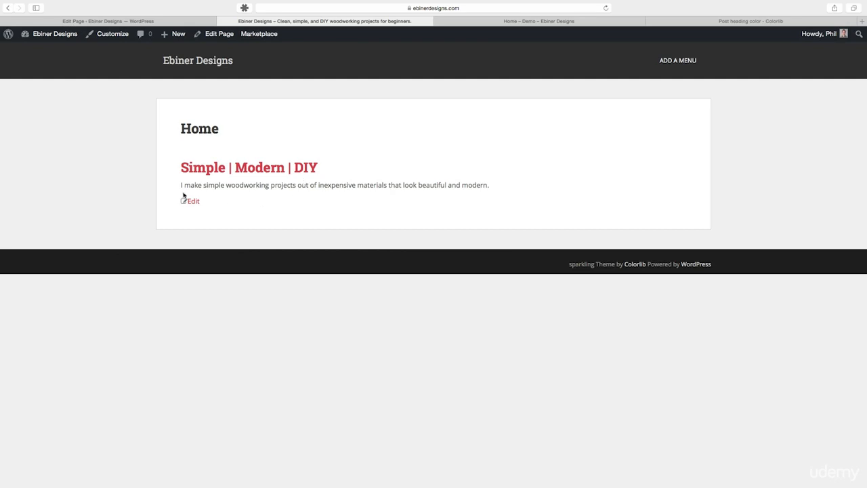
pyautogui.hotkey('ctrl', 'Tab')
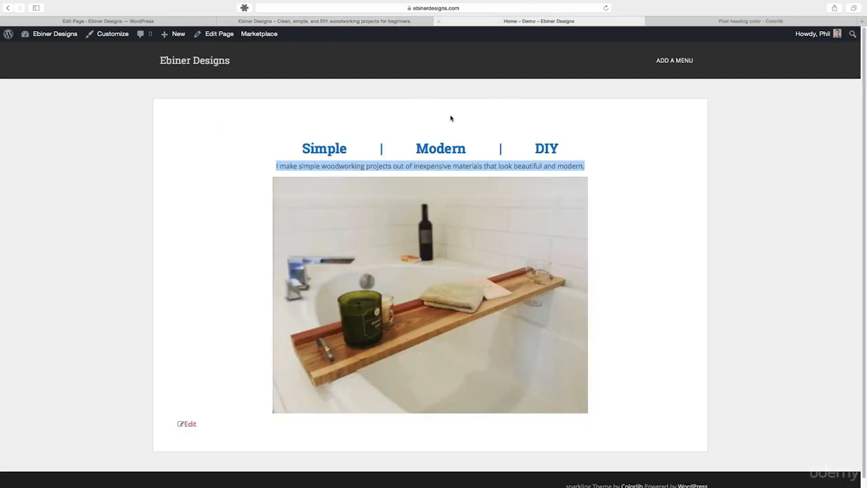
pyautogui.click(395, 22)
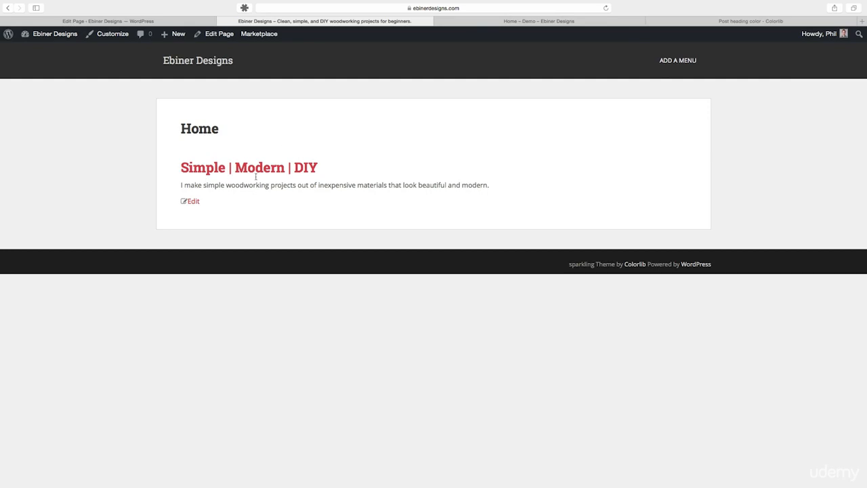
# Center the heading and the sentence below it in the Home page editor, and show the additional formatting tools
pyautogui.click(108, 21)
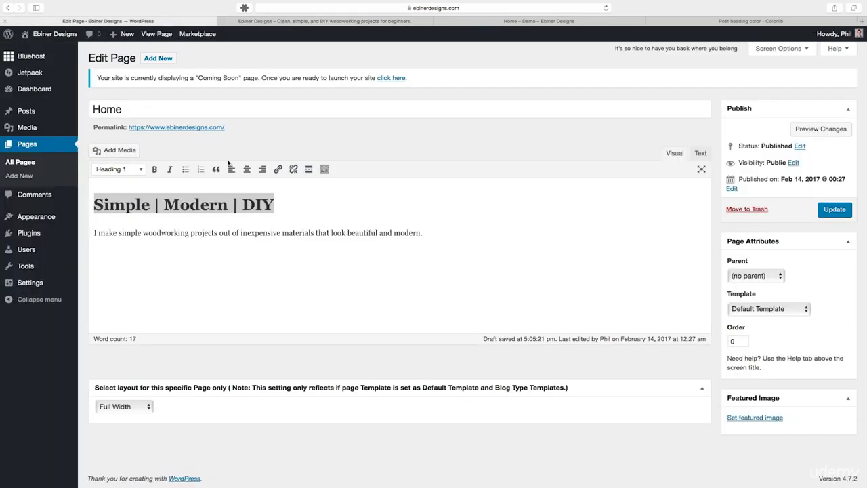
pyautogui.moveTo(432, 233); pyautogui.dragTo(88, 197)
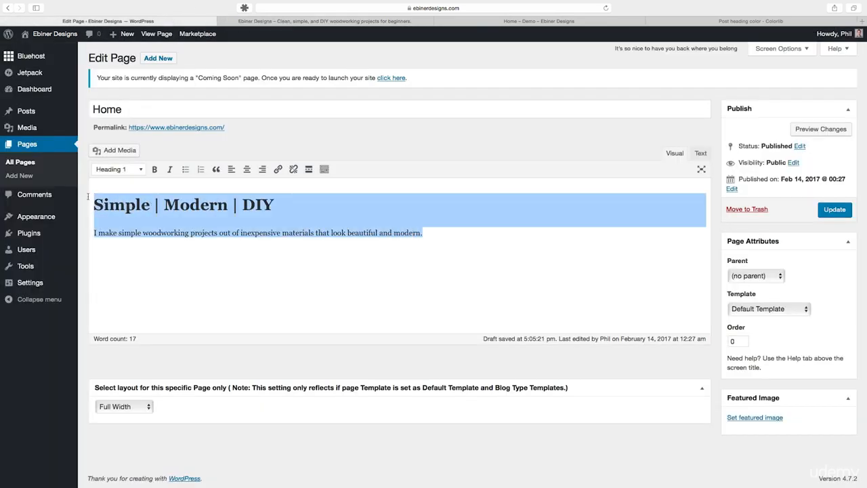
pyautogui.click(246, 169)
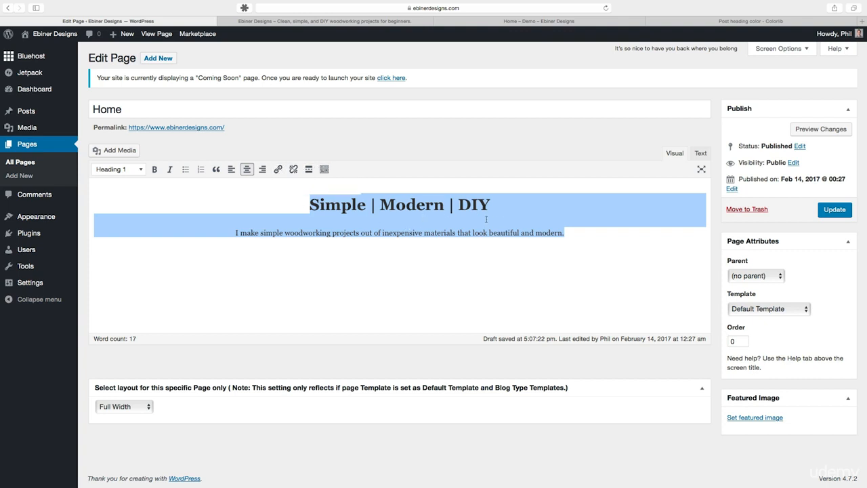
pyautogui.click(324, 170)
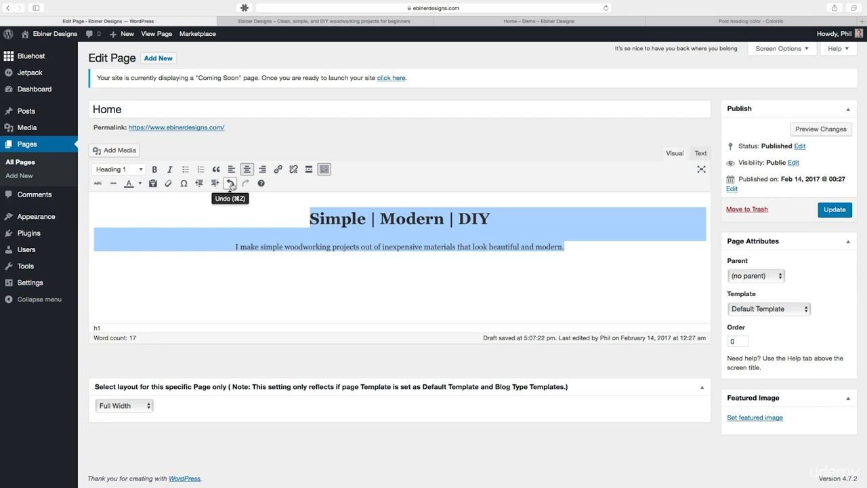
# Inspect the HTML code behind the centered heading and sentence, then return to the visual editor
pyautogui.click(584, 248)
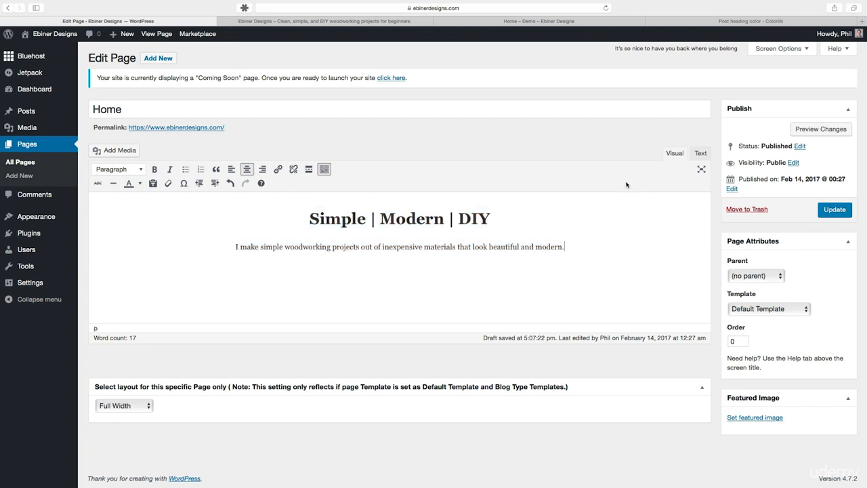
pyautogui.click(699, 153)
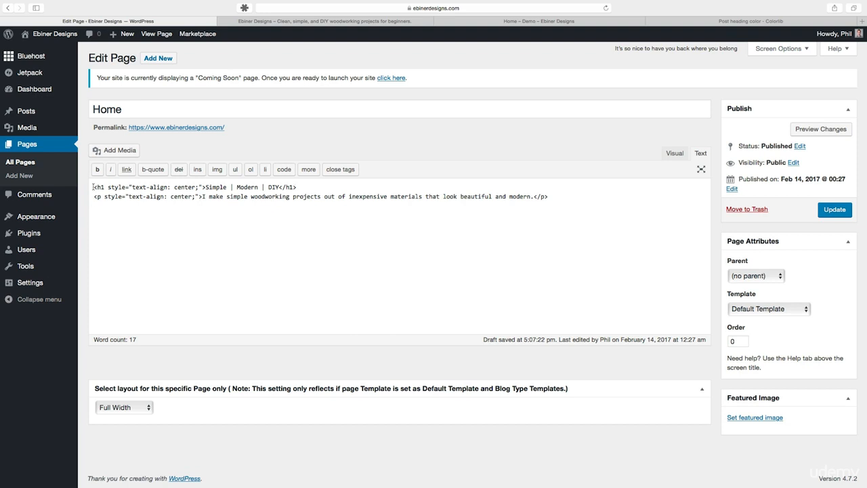
pyautogui.moveTo(93, 187); pyautogui.dragTo(280, 187)
pyautogui.click(205, 187)
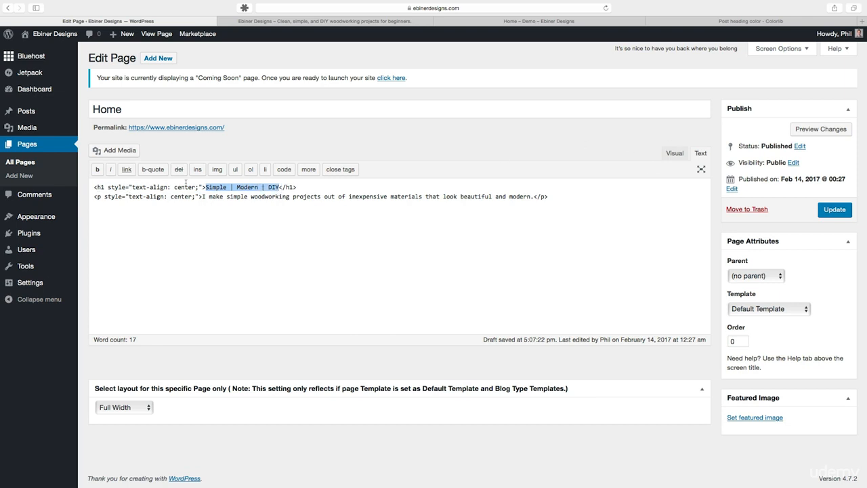
pyautogui.click(676, 156)
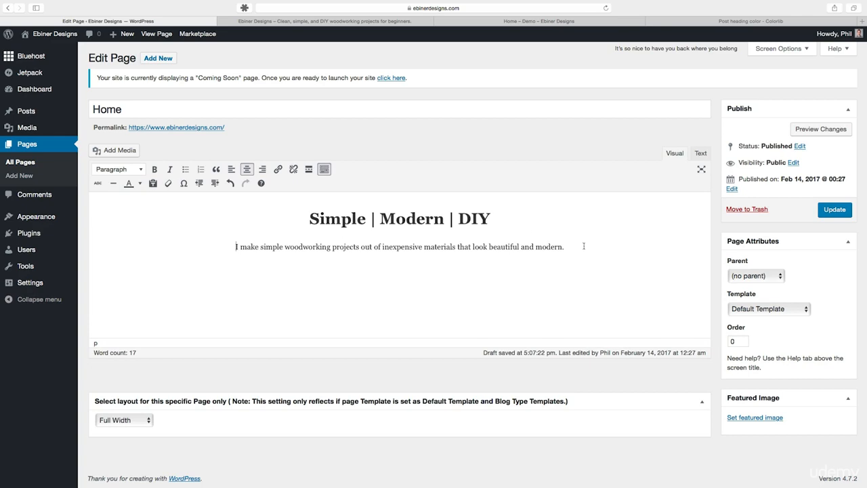
# Preview the Home page with the centered heading and sentence, then return to the page editor
pyautogui.click(820, 129)
pyautogui.click(293, 21)
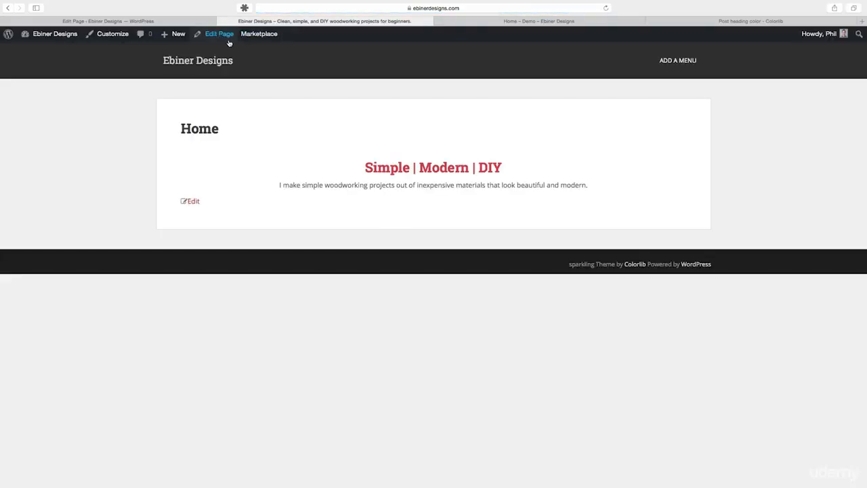
pyautogui.click(204, 24)
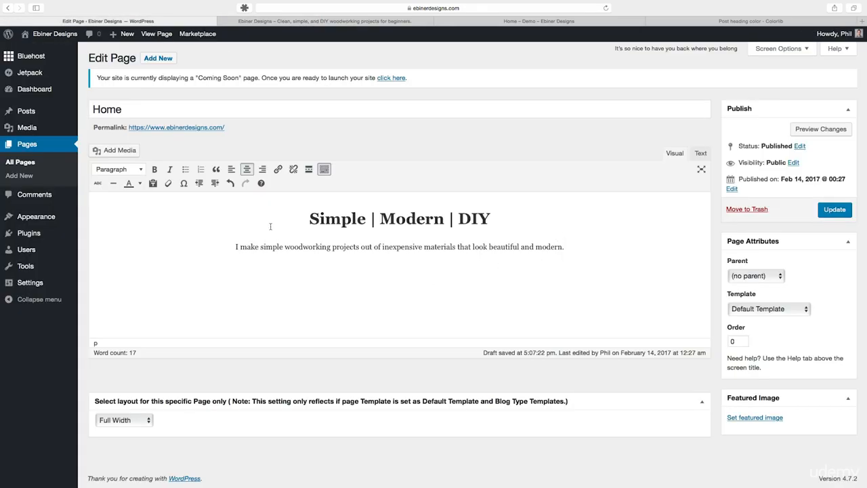
# Start uploading a new media file to the page and browse to the Courses > WordPress > Website > Images folder on VSO 101
pyautogui.click(118, 152)
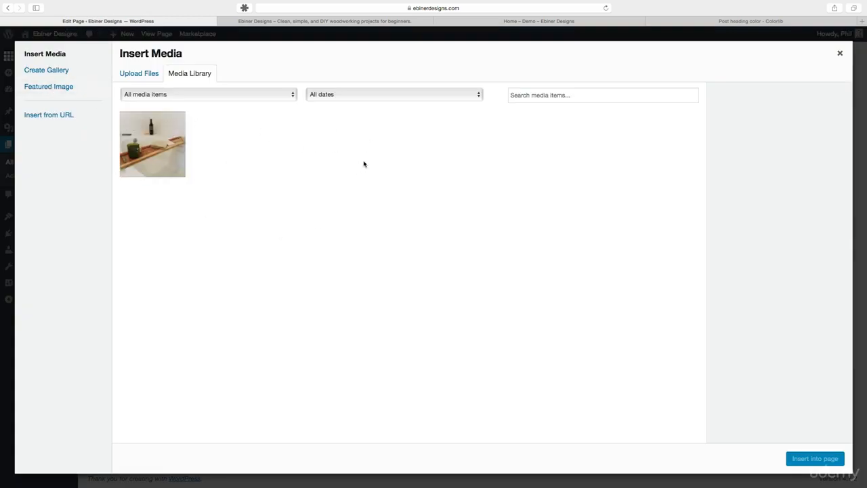
pyautogui.click(138, 75)
pyautogui.click(501, 241)
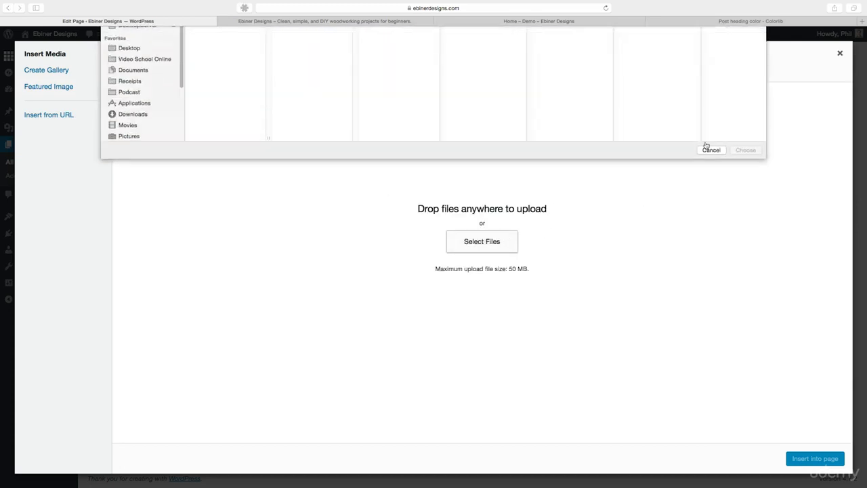
pyautogui.click(447, 36)
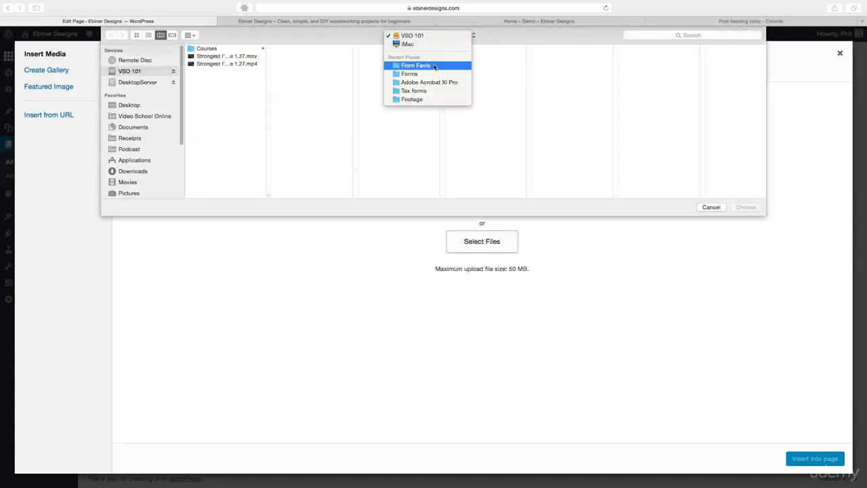
pyautogui.click(212, 52)
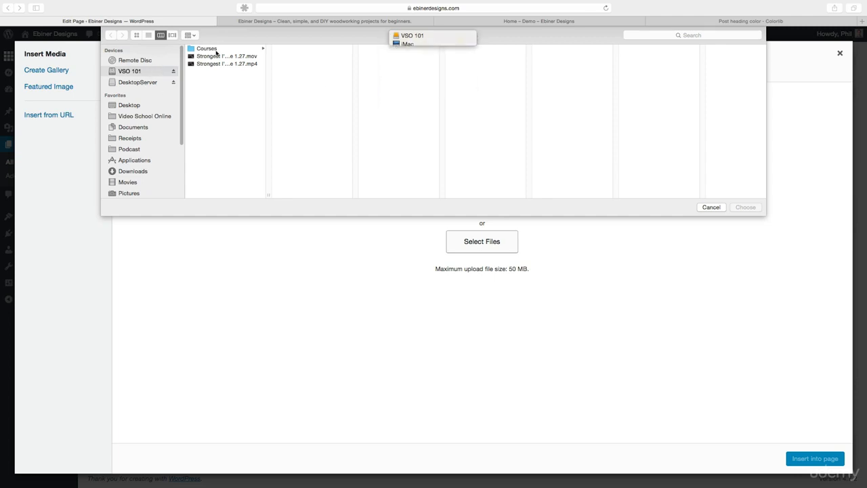
pyautogui.click(248, 48)
pyautogui.click(321, 72)
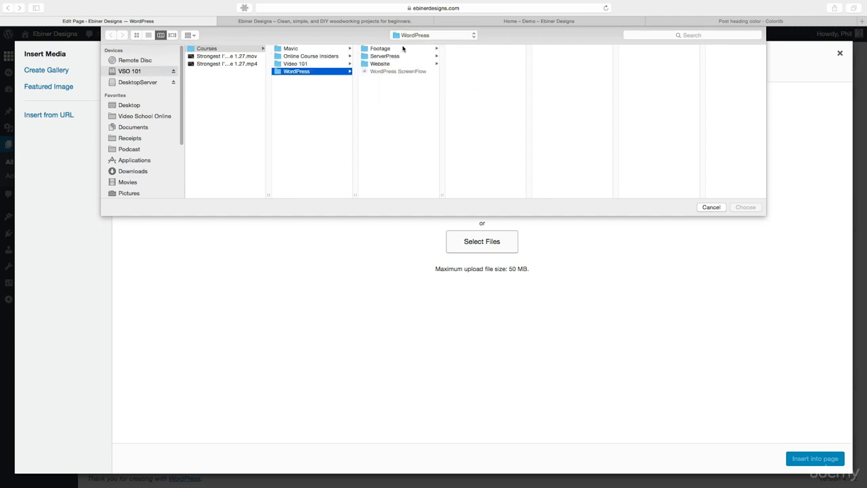
pyautogui.click(391, 64)
pyautogui.click(484, 51)
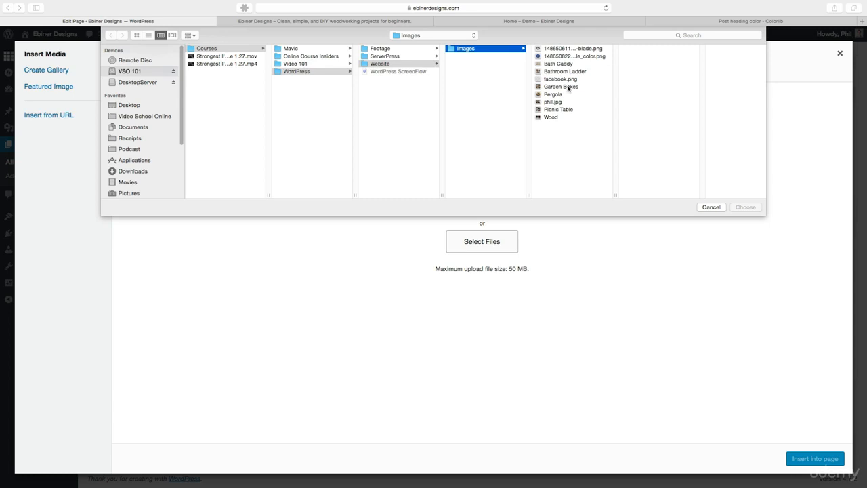
# Look over the Bath Caddy and Bathroom Ladder pictures and upload Bathroom Ladder to the media library
pyautogui.click(560, 72)
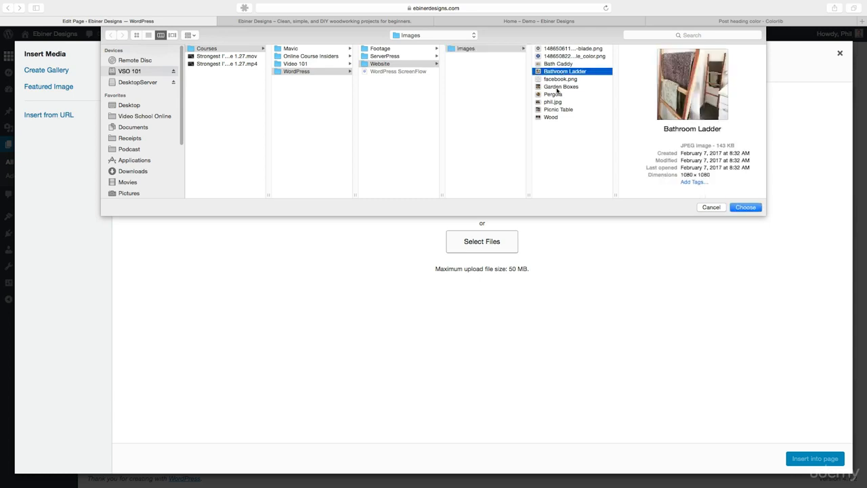
pyautogui.click(547, 64)
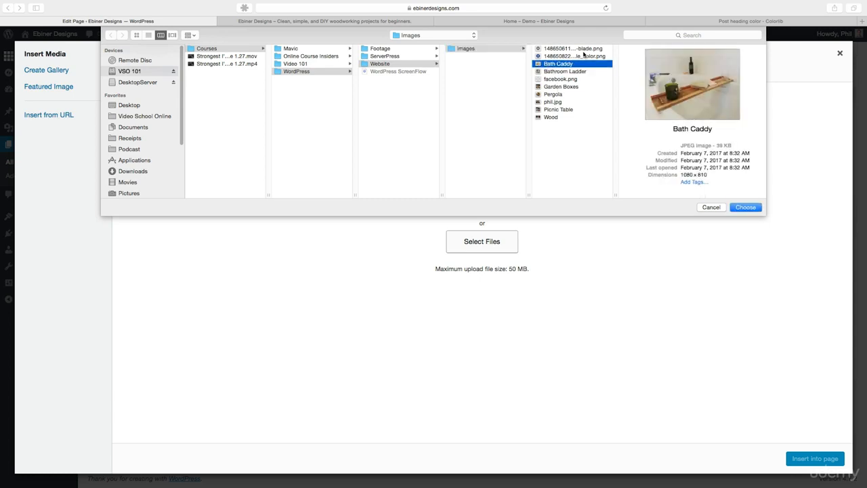
pyautogui.press('space')
pyautogui.press('space')
pyautogui.click(568, 71)
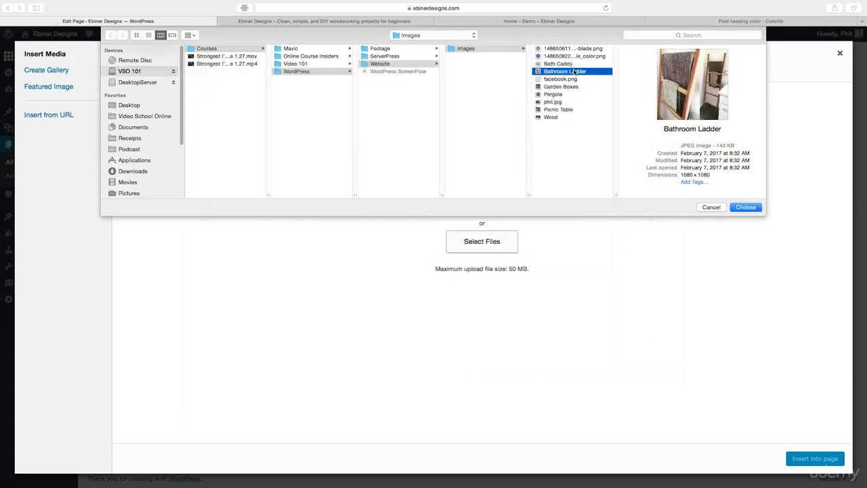
pyautogui.click(745, 207)
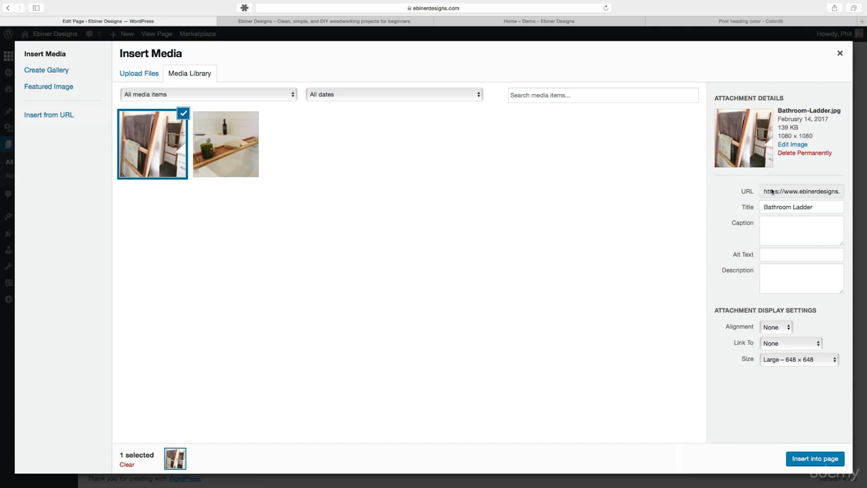
# Copy the uploaded image's title "Bathroom Ladder" into its alt text
pyautogui.click(771, 192)
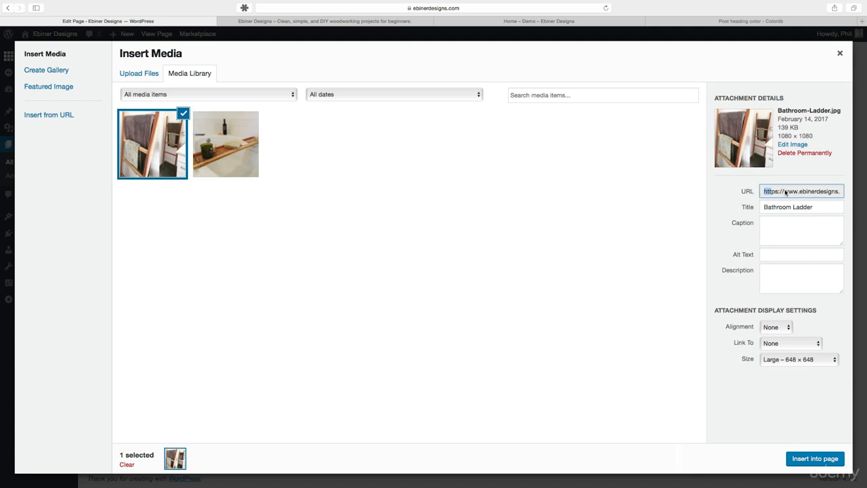
pyautogui.moveTo(784, 192); pyautogui.dragTo(789, 193)
pyautogui.click(771, 257)
pyautogui.click(791, 206)
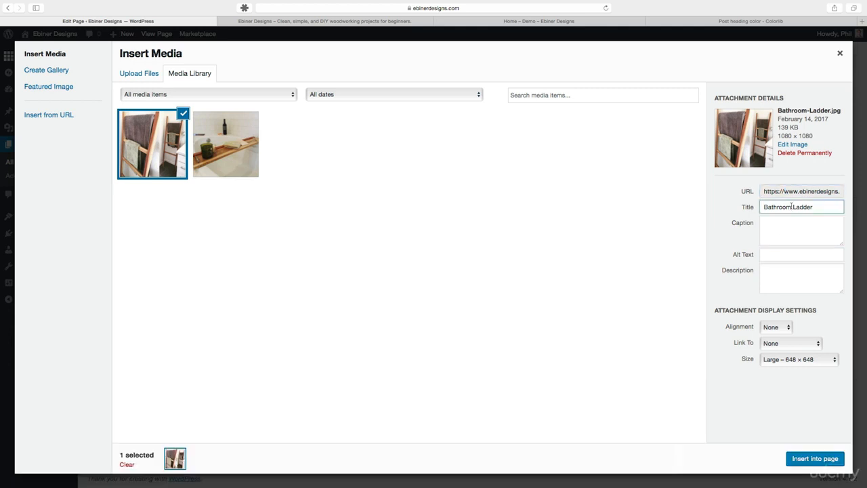
pyautogui.tripleClick(791, 206)
pyautogui.hotkey('ctrl', 'c')
pyautogui.click(778, 255)
pyautogui.hotkey('ctrl', 'v')
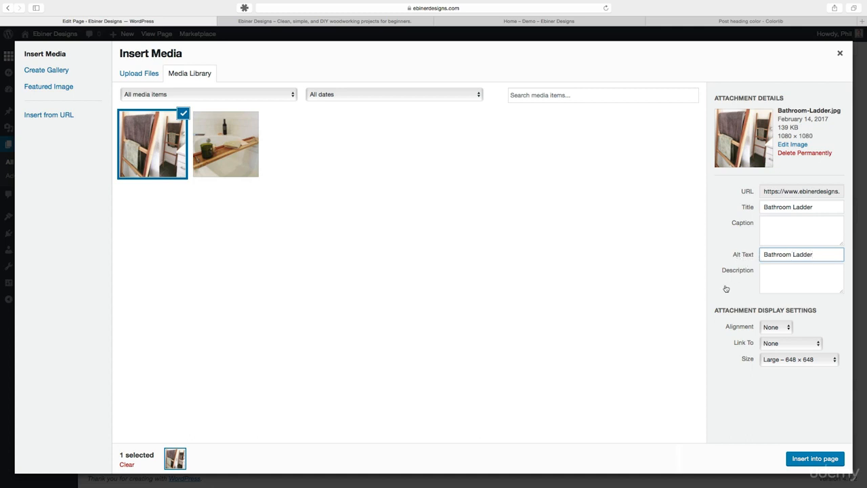
# Insert the Bathroom Ladder image into the Home page at Large – 648 × 648, with alignment None and no link
pyautogui.click(769, 329)
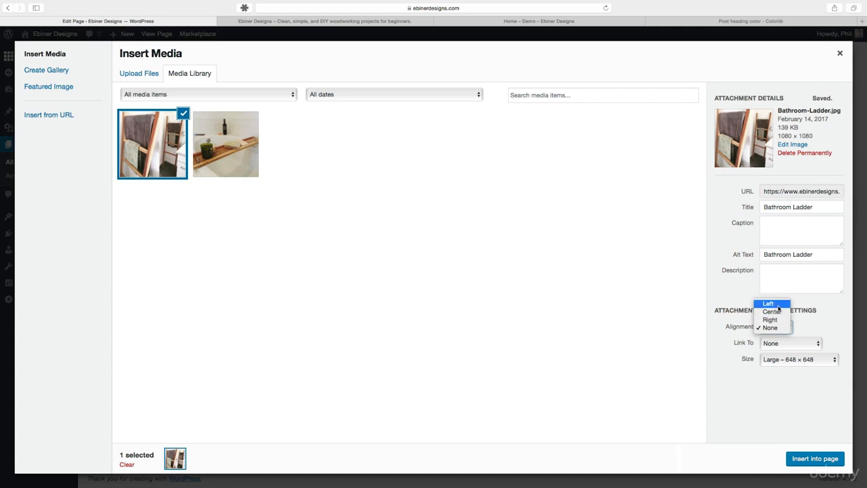
pyautogui.click(800, 322)
pyautogui.click(787, 342)
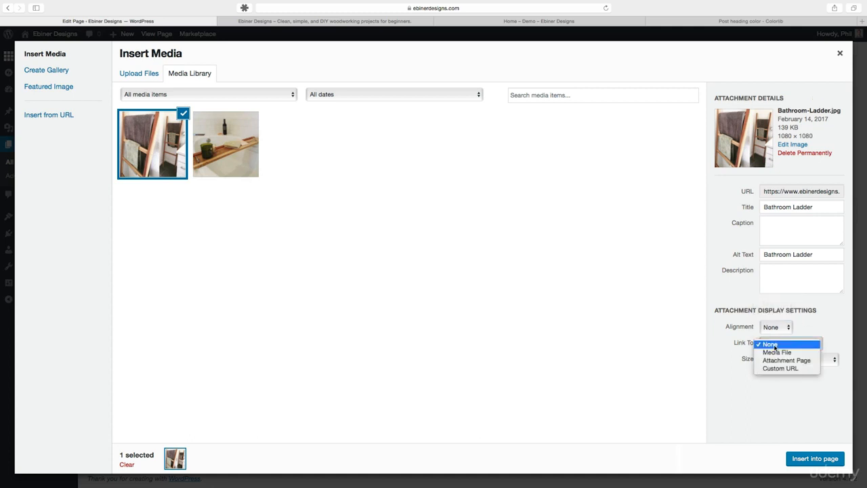
pyautogui.click(818, 325)
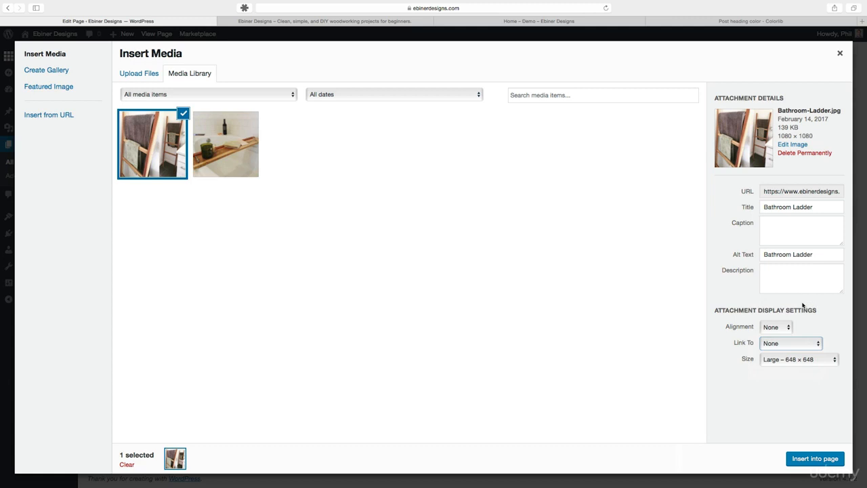
pyautogui.click(774, 360)
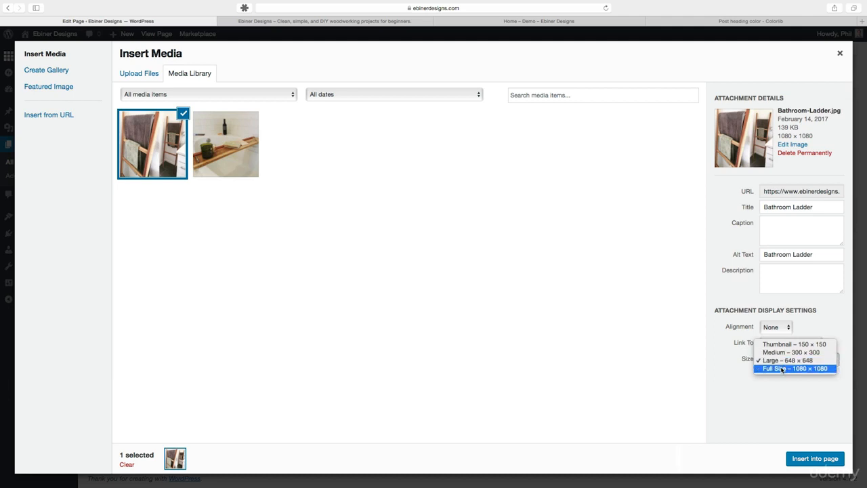
pyautogui.click(803, 385)
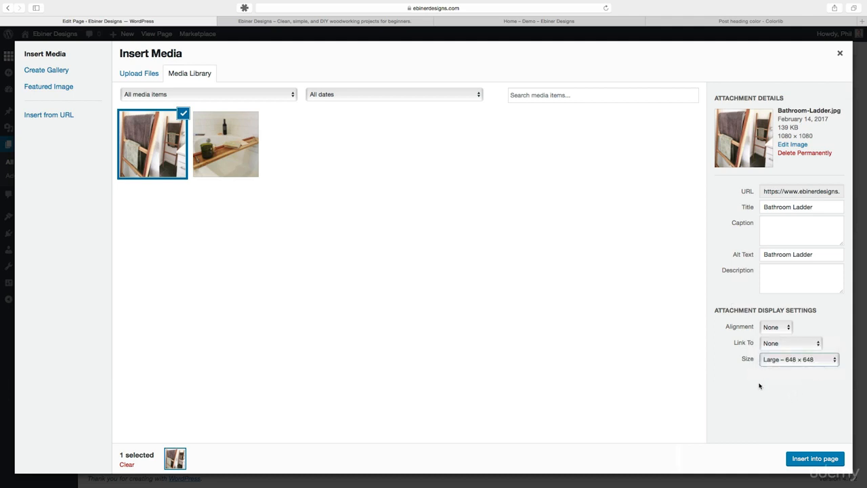
pyautogui.click(829, 458)
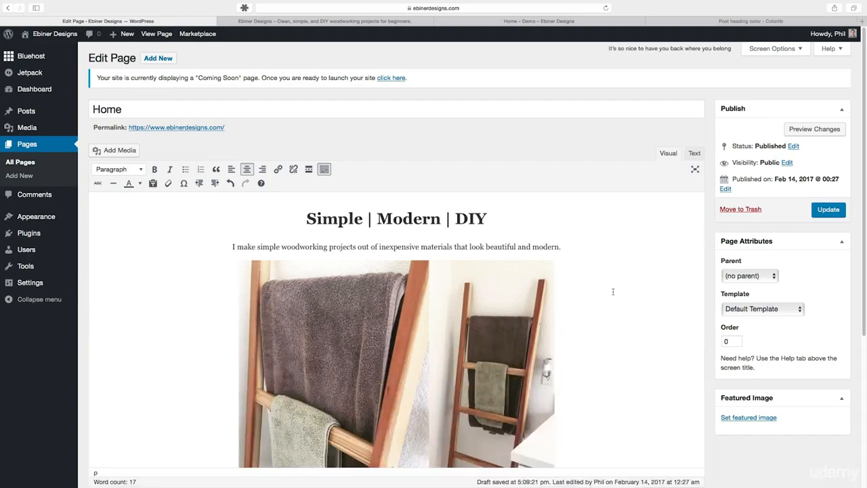
# Preview the Home page with the inserted Bathroom Ladder image, then return to the page editor
pyautogui.scroll(-5, 611, 291)
pyautogui.scroll(5, 612, 291)
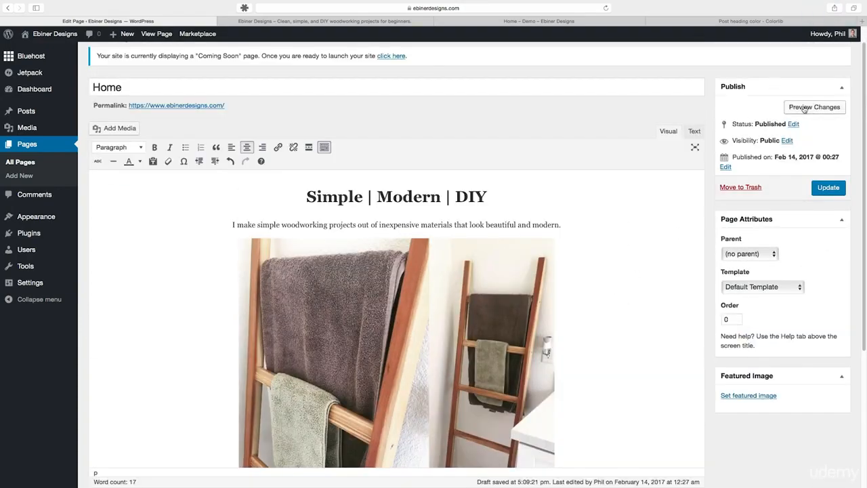
pyautogui.click(361, 20)
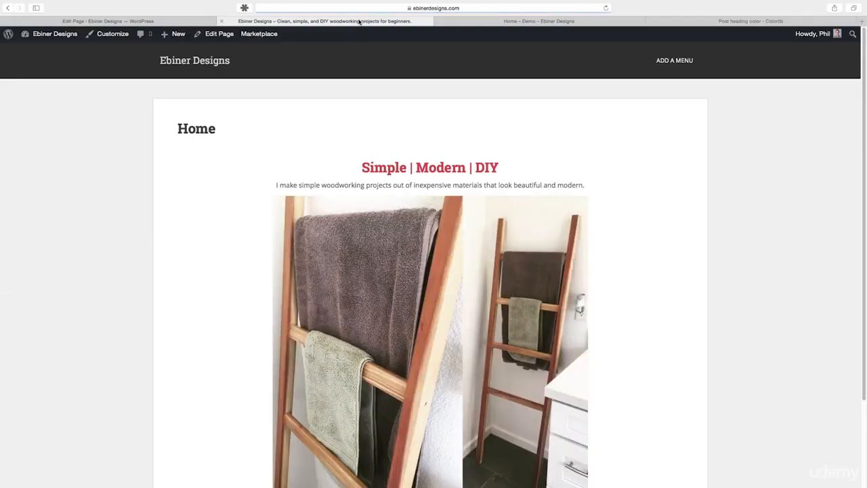
pyautogui.scroll(-2, 691, 249)
pyautogui.scroll(3, 691, 248)
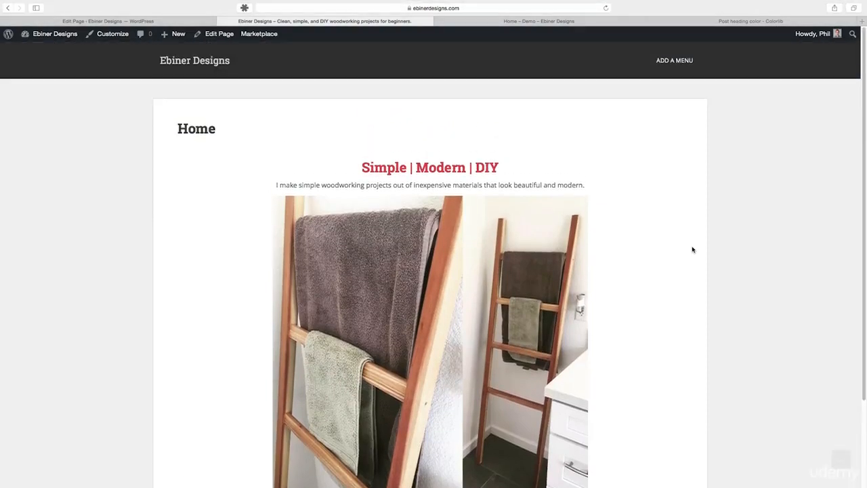
pyautogui.click(195, 21)
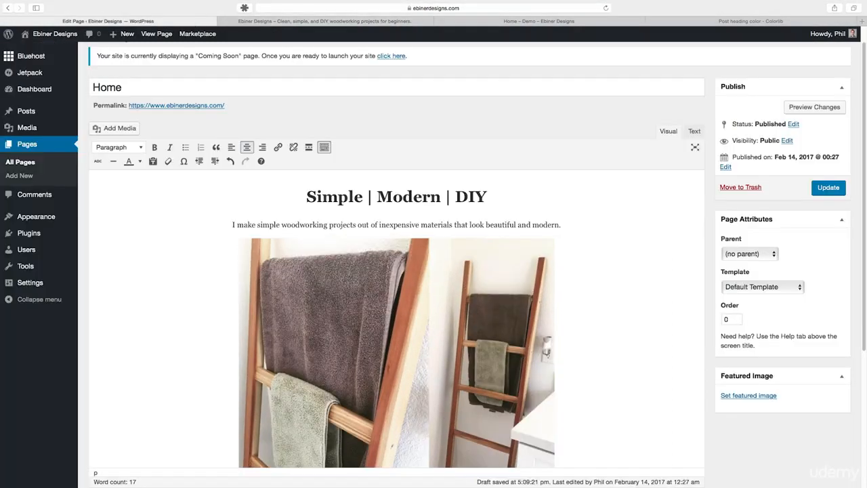
# Scale the Bathroom Ladder image down by its corner in the editor to about 350 × 350 px
pyautogui.click(638, 302)
pyautogui.scroll(-3, 639, 302)
pyautogui.scroll(1, 639, 302)
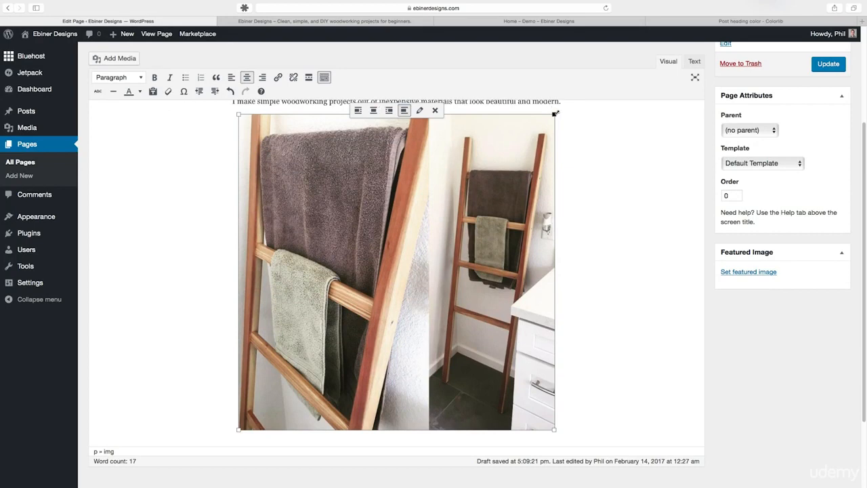
pyautogui.moveTo(554, 429); pyautogui.dragTo(434, 324)
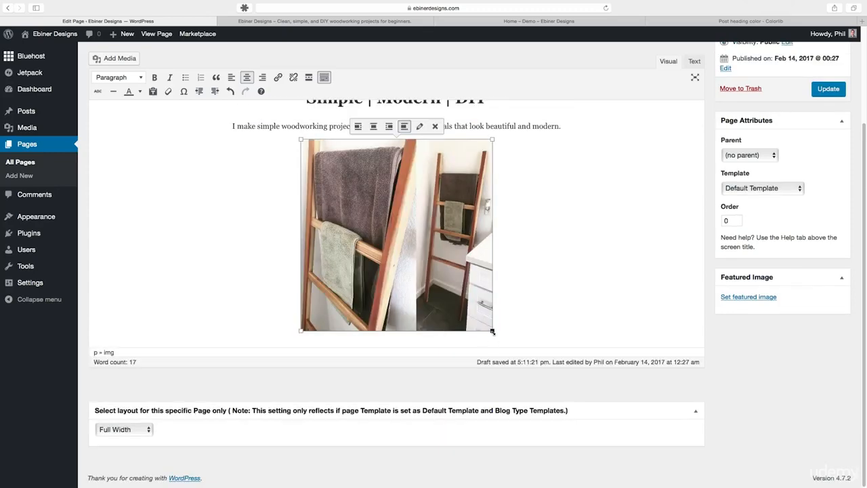
pyautogui.moveTo(492, 332); pyautogui.dragTo(476, 313)
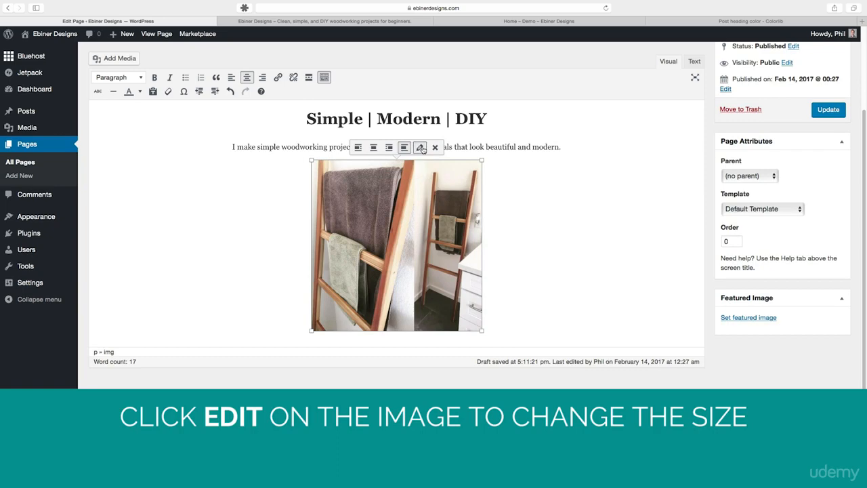
# Set the Bathroom Ladder image's custom size to 300 × 300 px in its image details
pyautogui.click(421, 148)
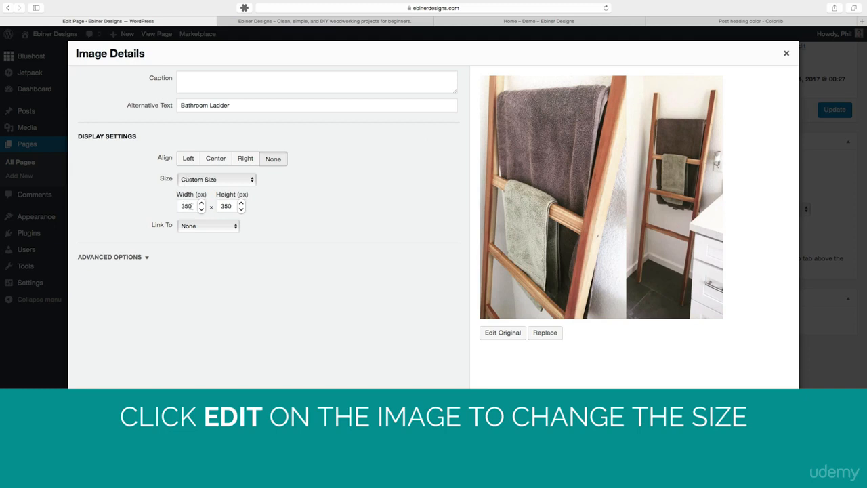
pyautogui.doubleClick(192, 206)
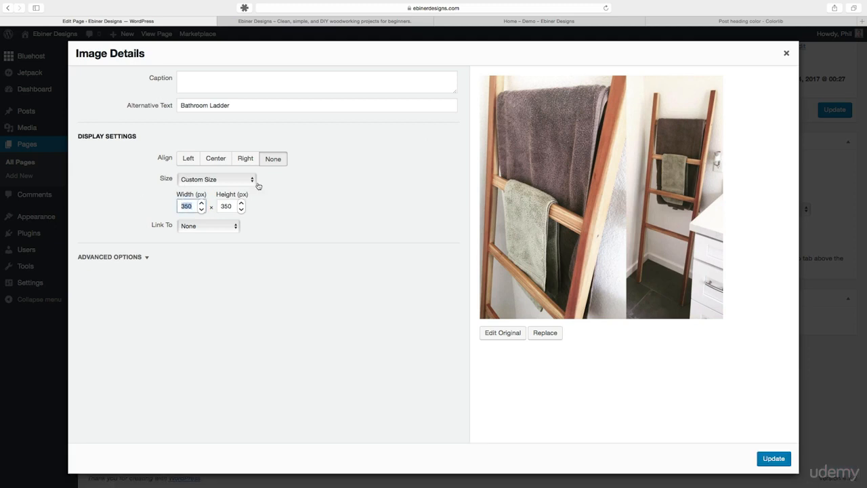
pyautogui.write('3')
pyautogui.click(222, 226)
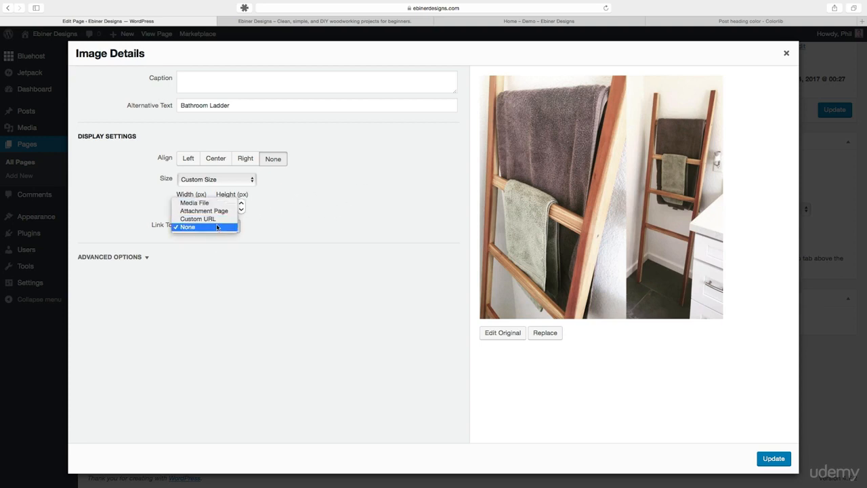
pyautogui.click(217, 220)
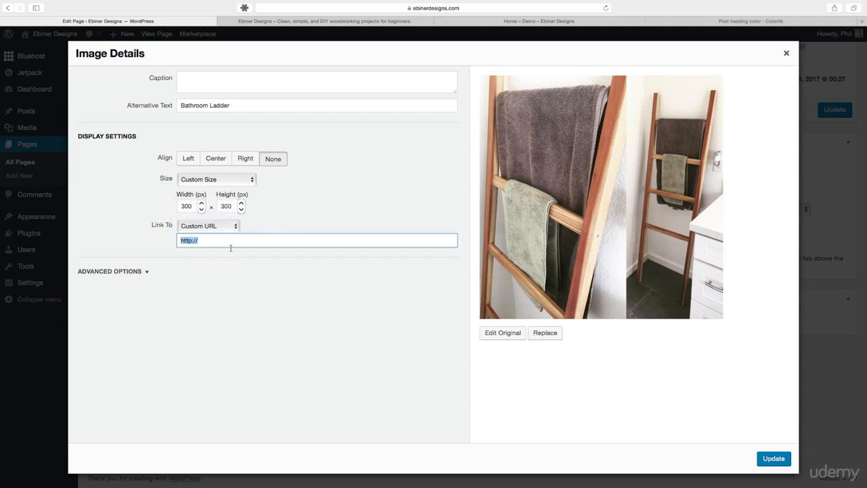
pyautogui.press('Right')
pyautogui.write('ebinerdesign')
pyautogui.click(214, 227)
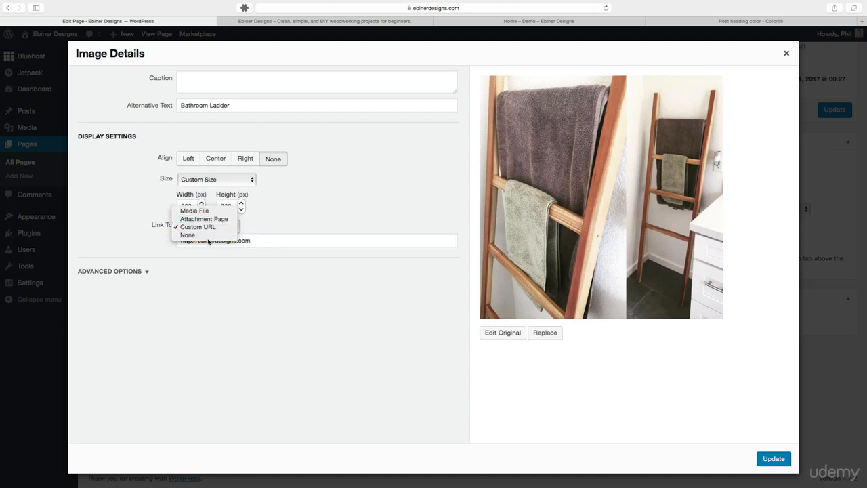
pyautogui.click(206, 237)
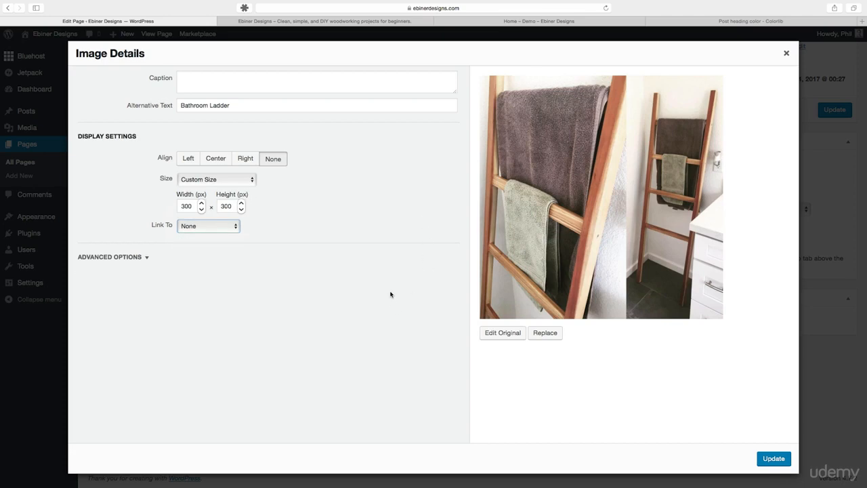
# Apply the image details and check the Home page preview, then return to the page editor
pyautogui.click(771, 459)
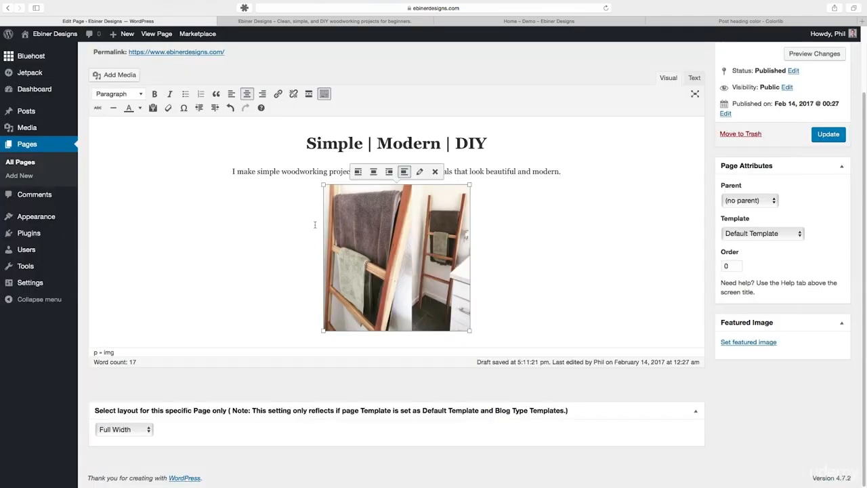
pyautogui.click(549, 222)
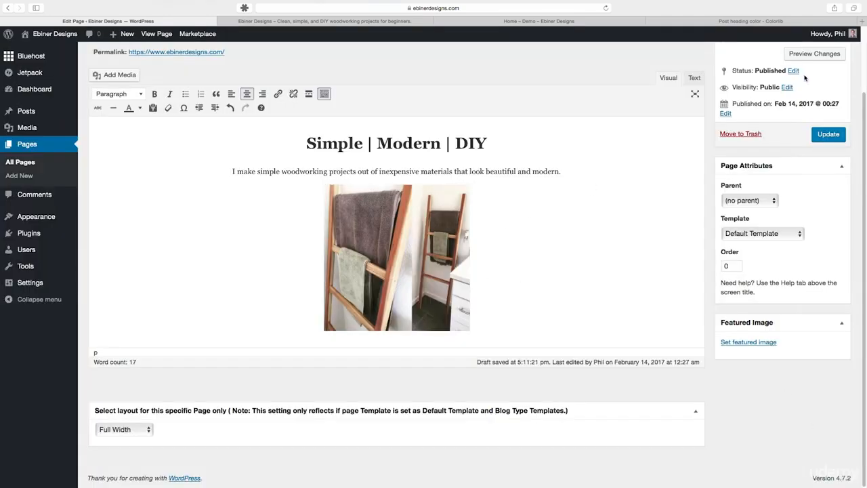
pyautogui.click(282, 21)
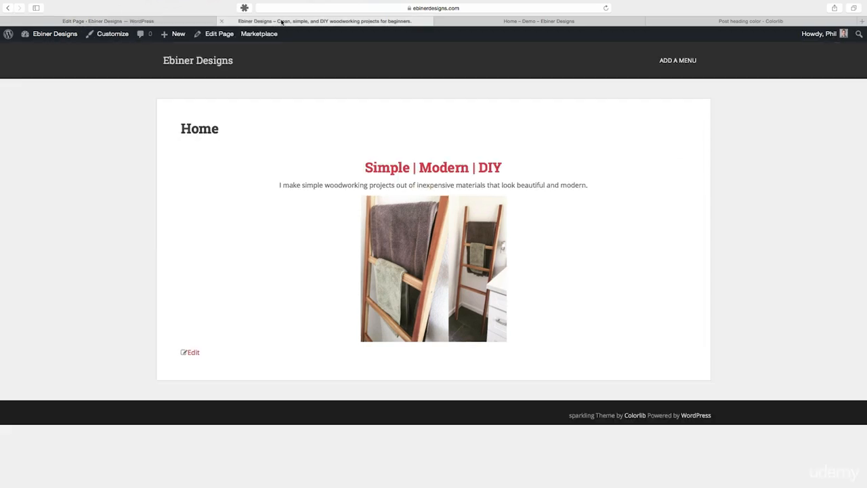
pyautogui.click(155, 23)
# Add the caption "Bathroom Ladder" to the image and center-align the captioned image
pyautogui.click(386, 196)
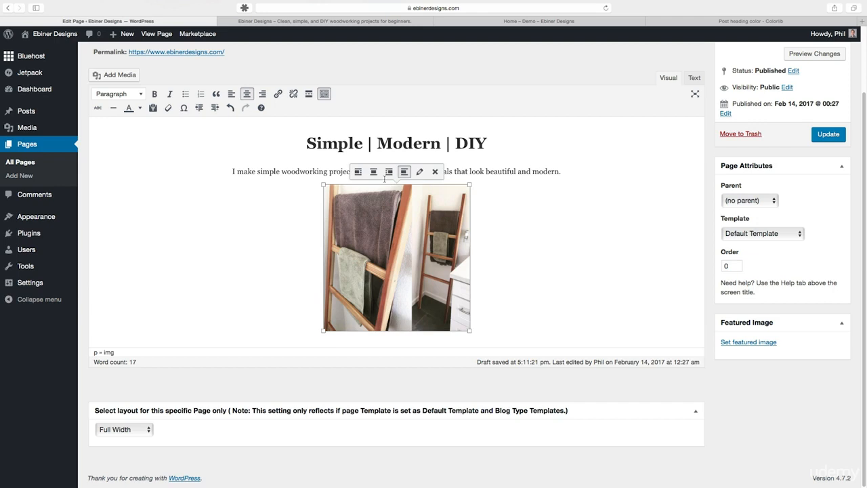
pyautogui.click(420, 172)
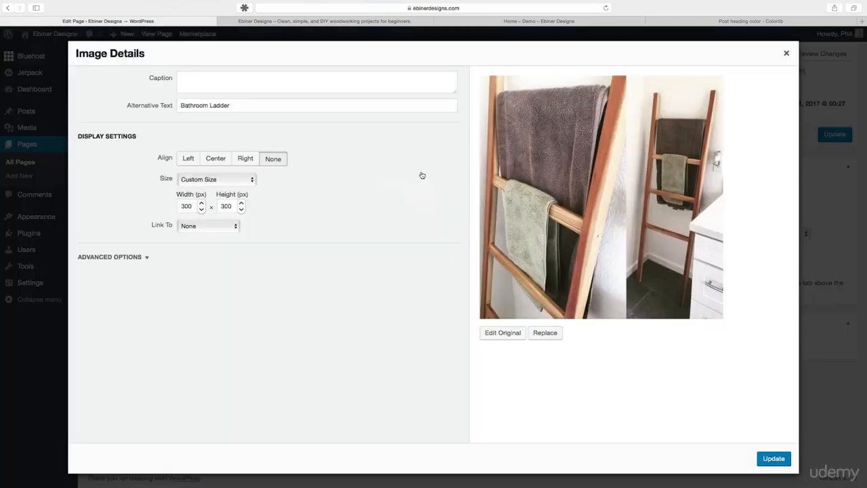
pyautogui.click(280, 86)
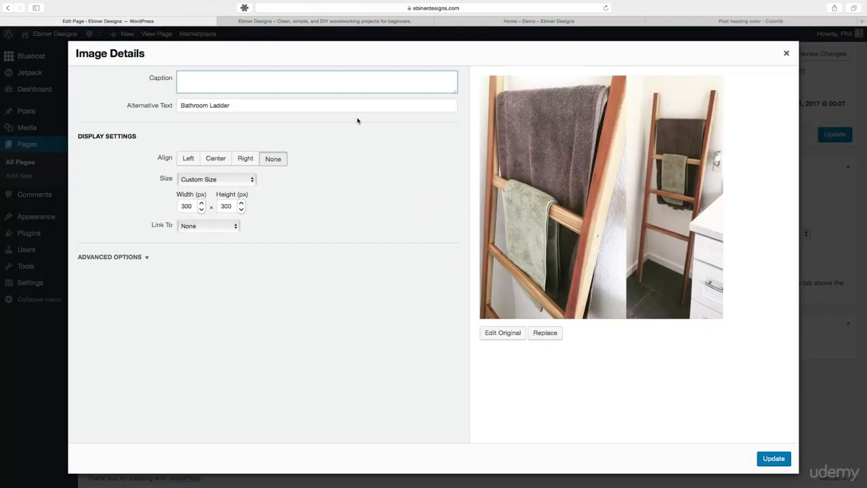
pyautogui.write('Bathroom Ladder')
pyautogui.click(779, 460)
pyautogui.click(209, 242)
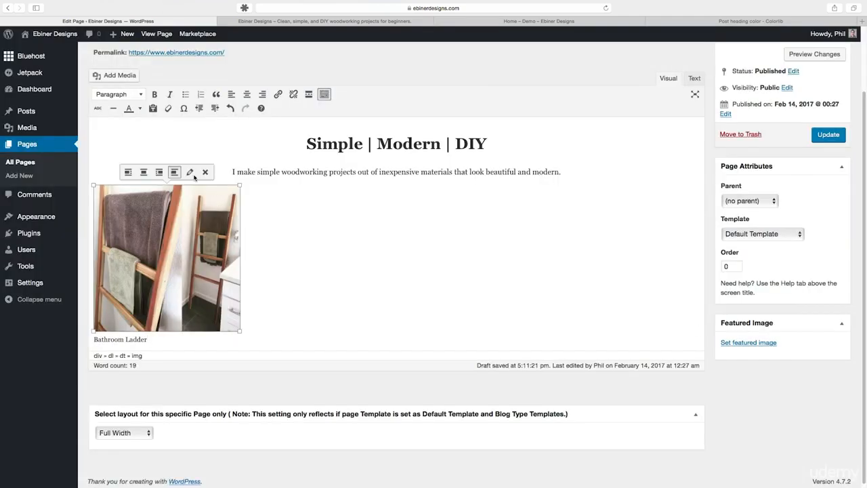
pyautogui.click(143, 172)
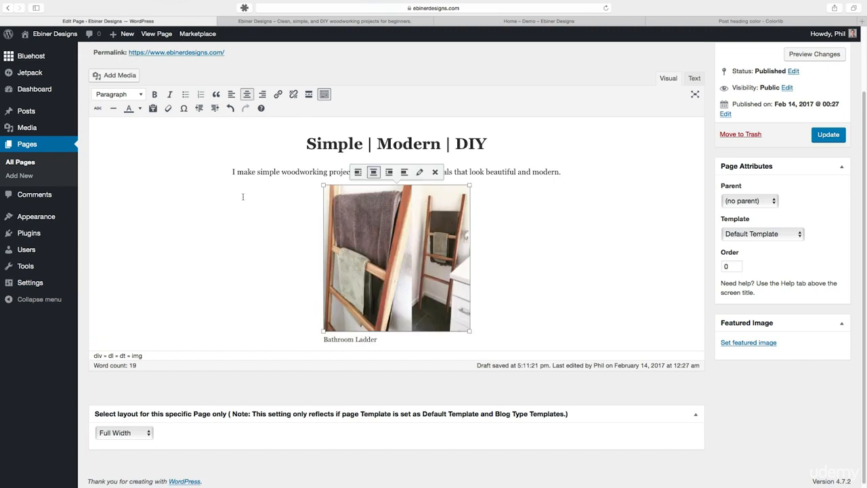
# Preview the Home page with the captioned image, then return to the page editor
pyautogui.click(522, 256)
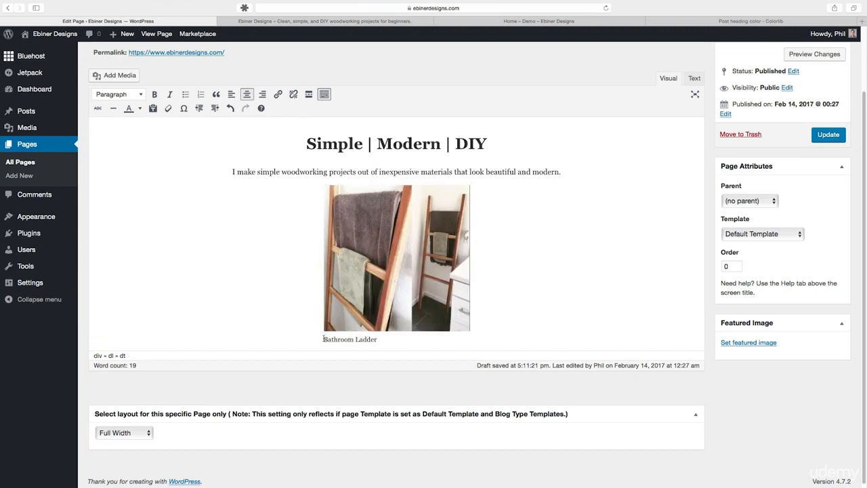
pyautogui.click(807, 53)
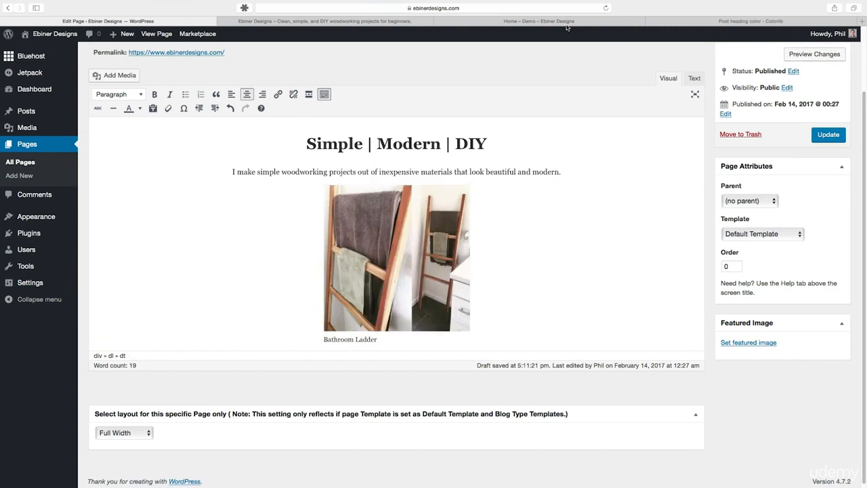
pyautogui.click(366, 23)
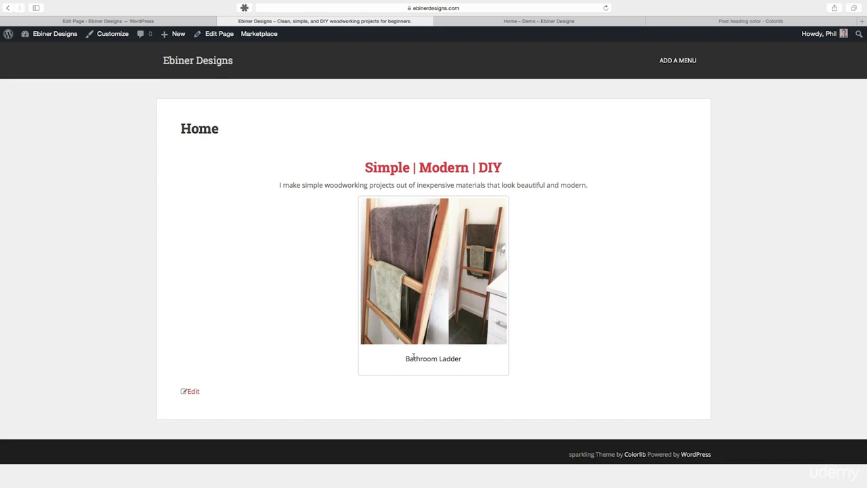
pyautogui.click(202, 23)
# Remove the caption from the Bathroom Ladder image and apply the change
pyautogui.click(419, 266)
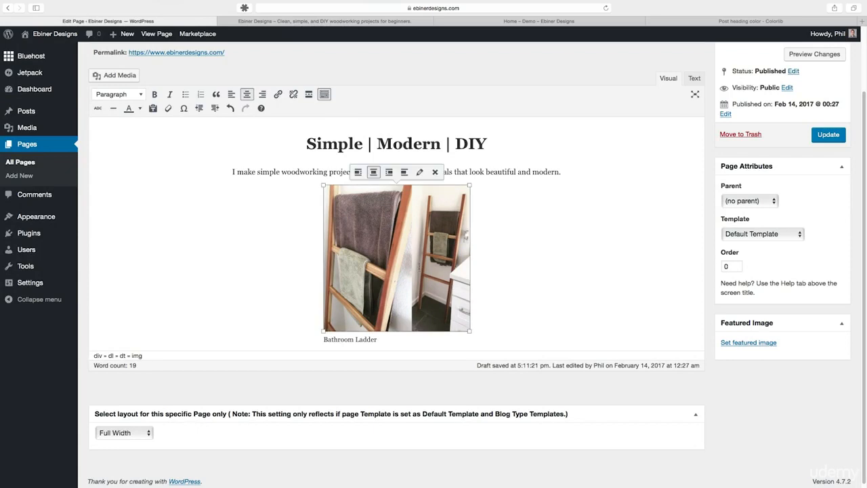
pyautogui.click(419, 172)
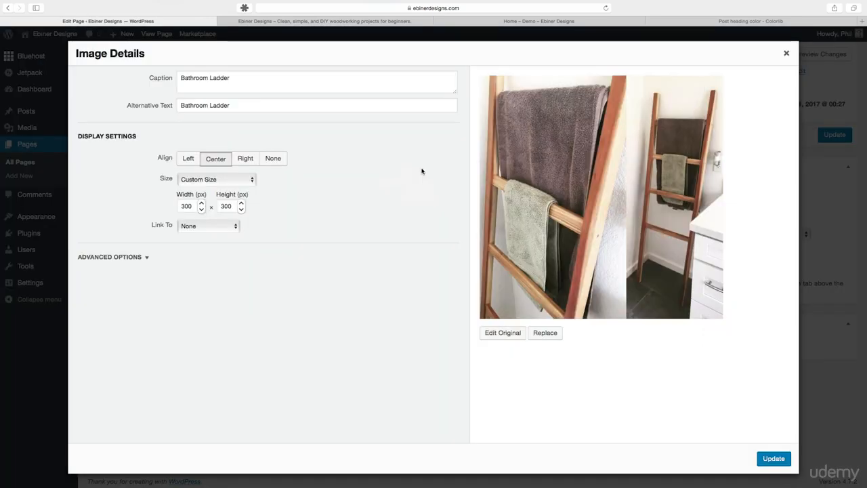
pyautogui.moveTo(269, 90); pyautogui.dragTo(140, 63)
pyautogui.press('BackSpace')
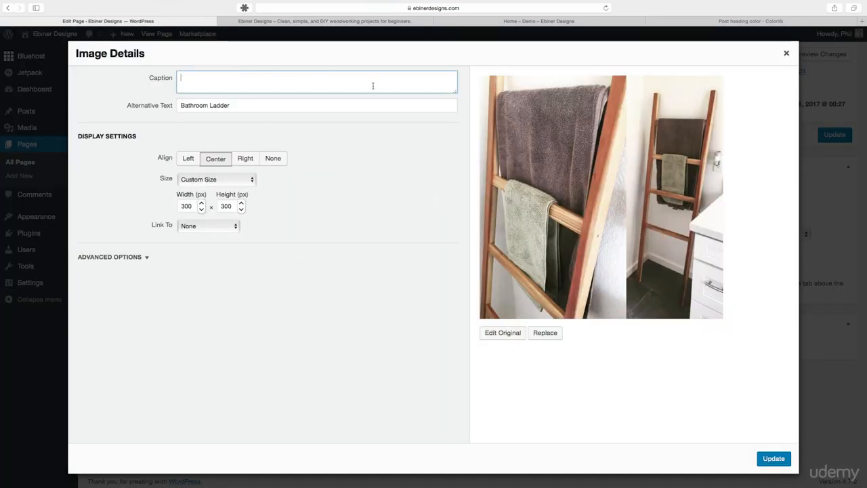
pyautogui.click(772, 459)
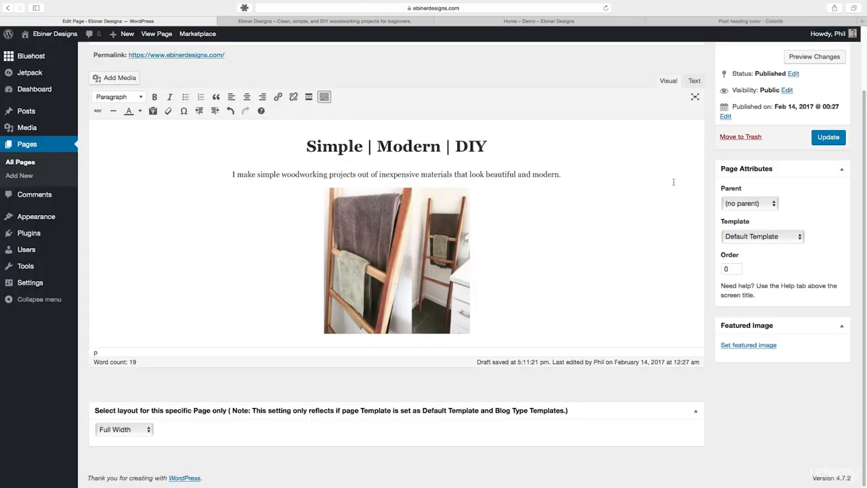
# Compare the previewed Home page with the demo home page's heading spacing and image
pyautogui.click(348, 22)
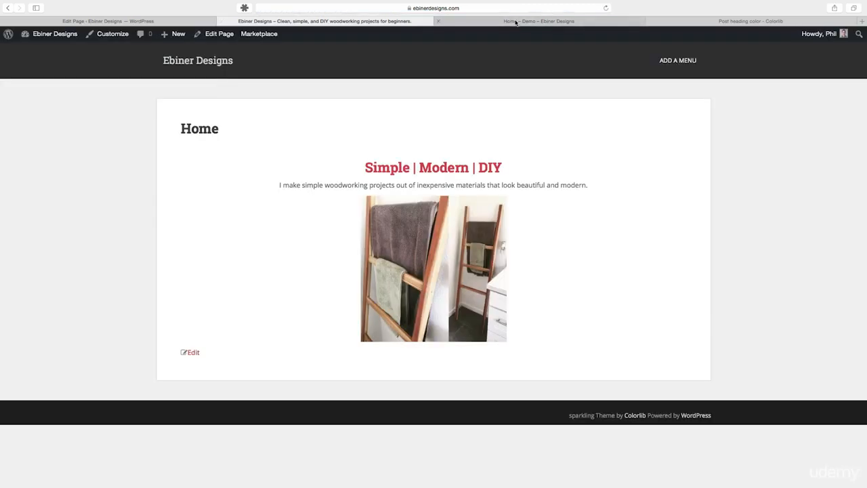
pyautogui.click(515, 22)
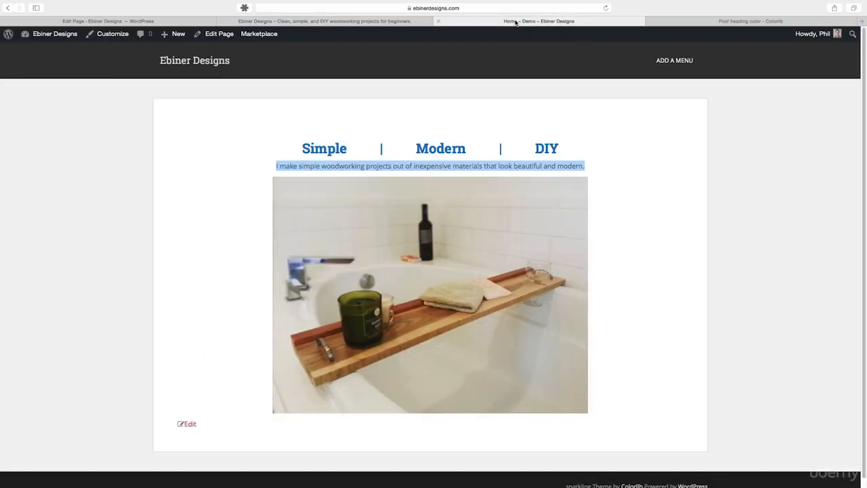
pyautogui.click(609, 149)
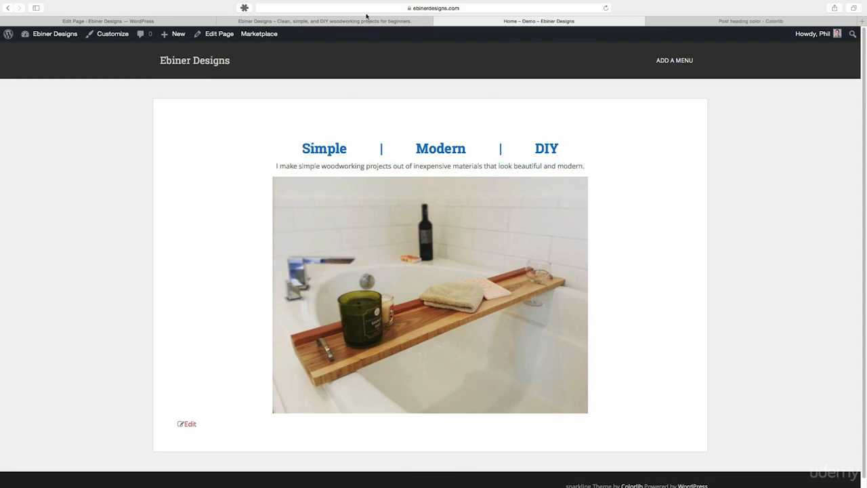
pyautogui.click(405, 21)
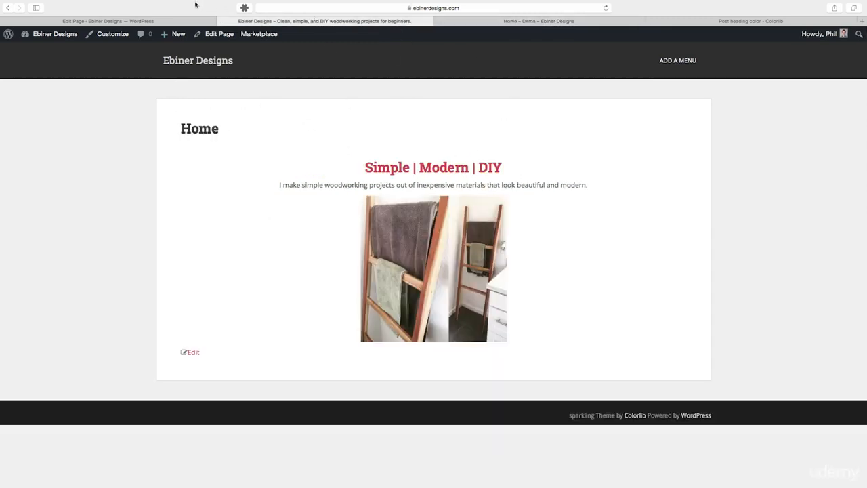
# Widen the spacing on both sides of each vertical bar in the heading "Simple | Modern | DIY", checking it in the preview
pyautogui.click(184, 21)
pyautogui.click(368, 149)
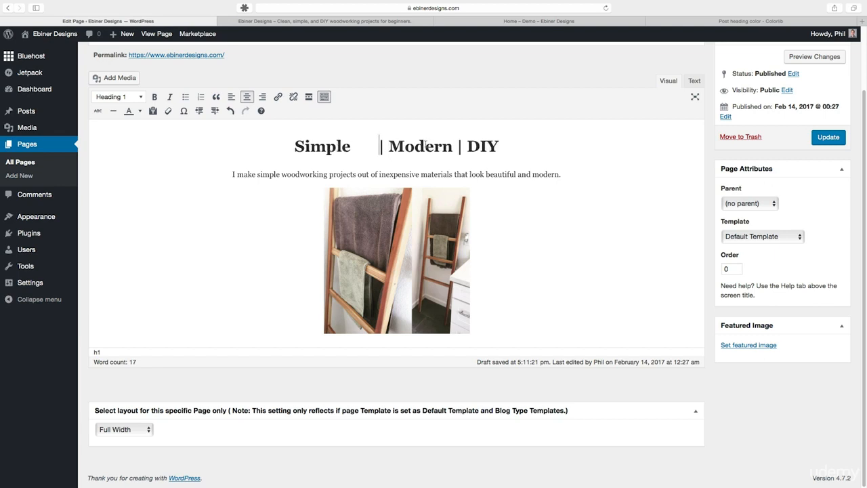
pyautogui.click(389, 146)
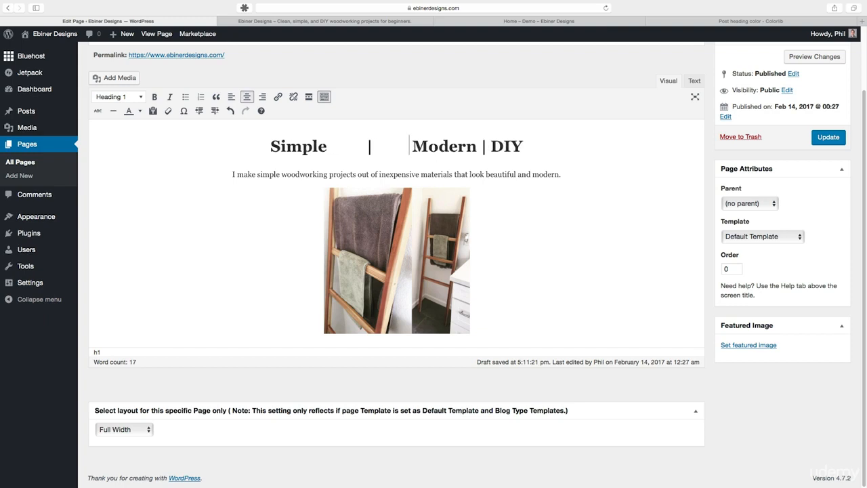
pyautogui.click(488, 145)
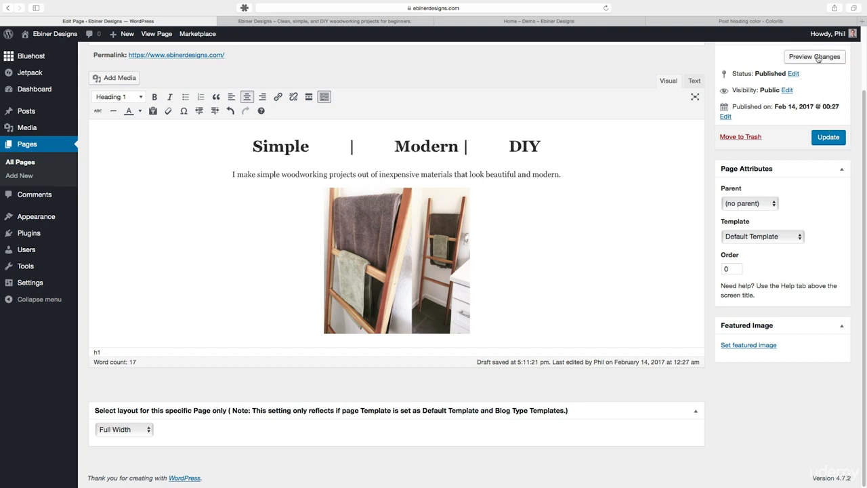
pyautogui.click(348, 21)
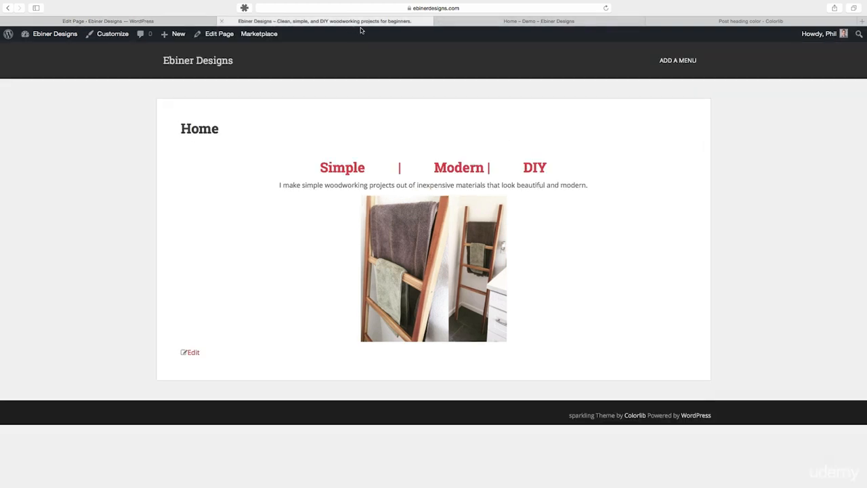
pyautogui.click(214, 21)
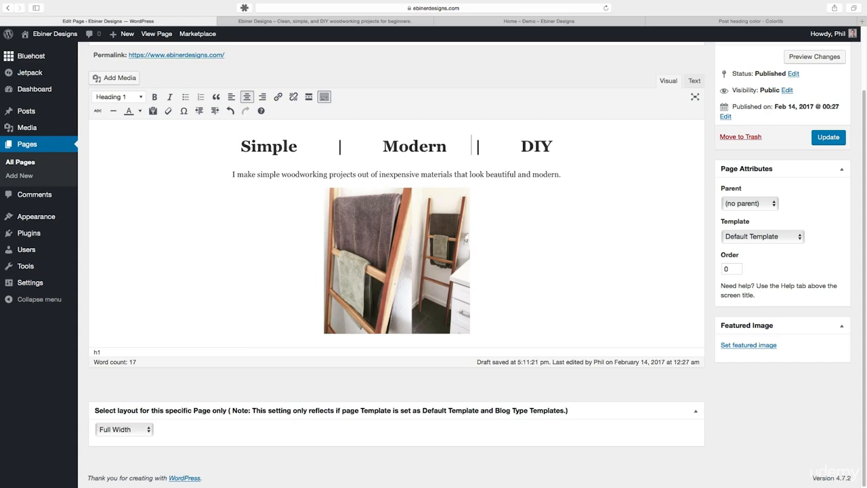
# Replace the Bathroom Ladder image with Bath-Caddy.jpg from the media library at Large – 648 × 486, with alignment None and no link
pyautogui.click(461, 199)
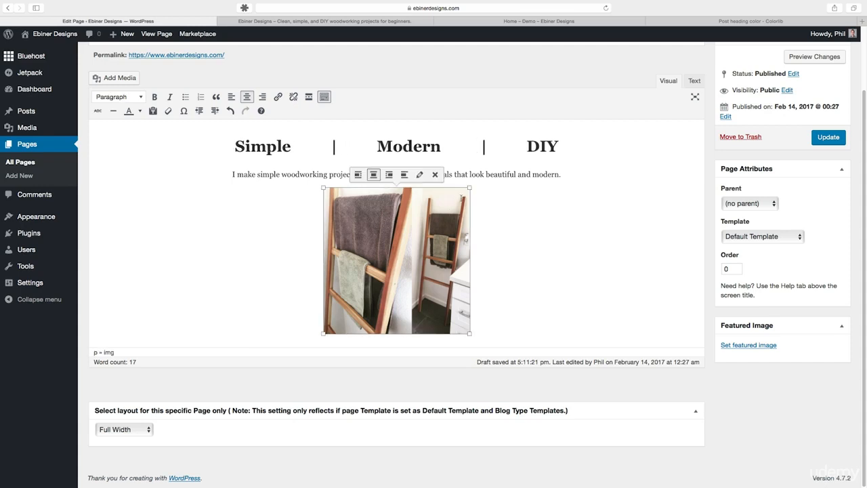
pyautogui.click(434, 175)
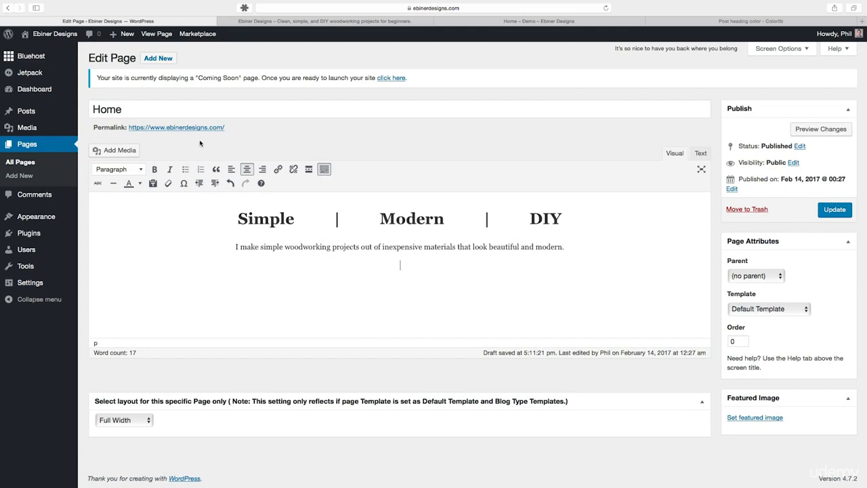
pyautogui.click(115, 150)
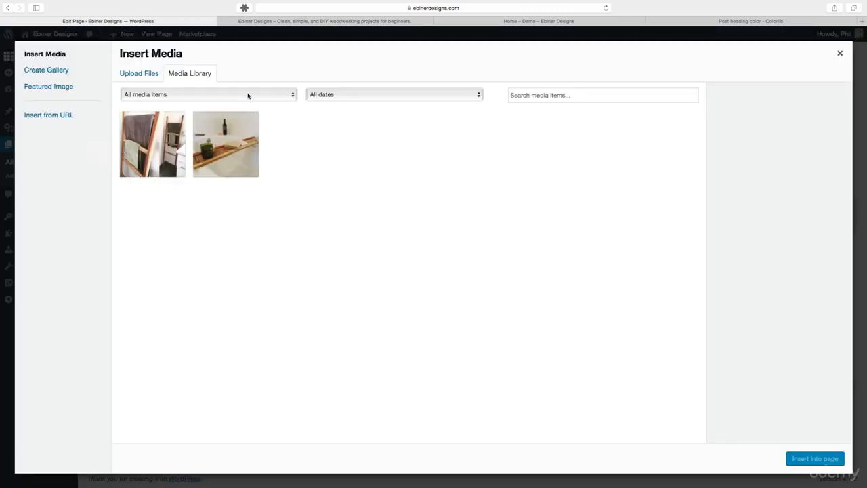
pyautogui.click(242, 155)
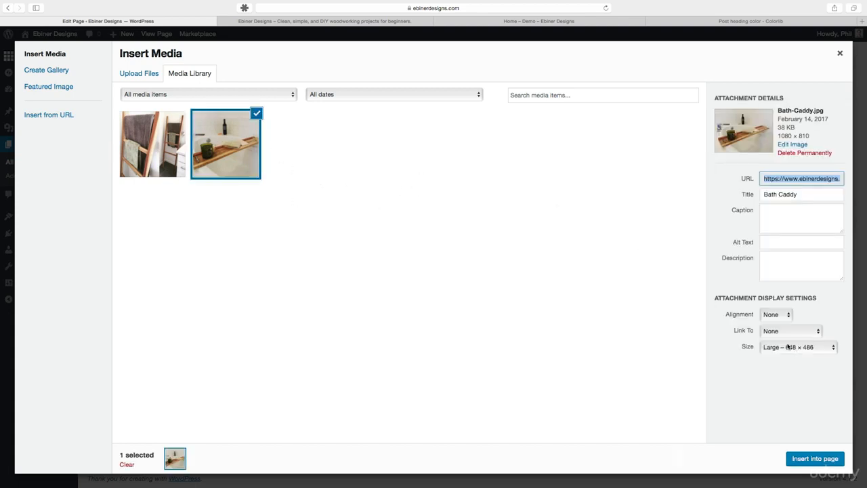
pyautogui.click(815, 458)
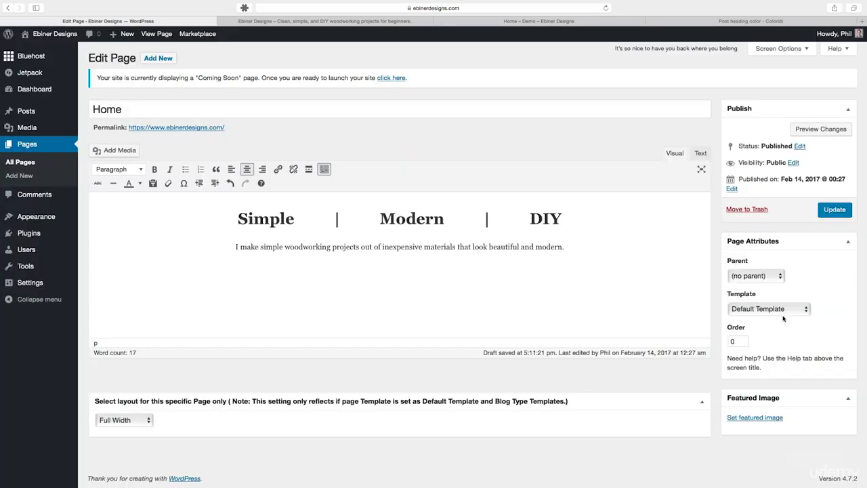
# Compare the previewed Home page with the demo home page, checking the page title and the color of the centered heading
pyautogui.click(355, 21)
pyautogui.click(513, 23)
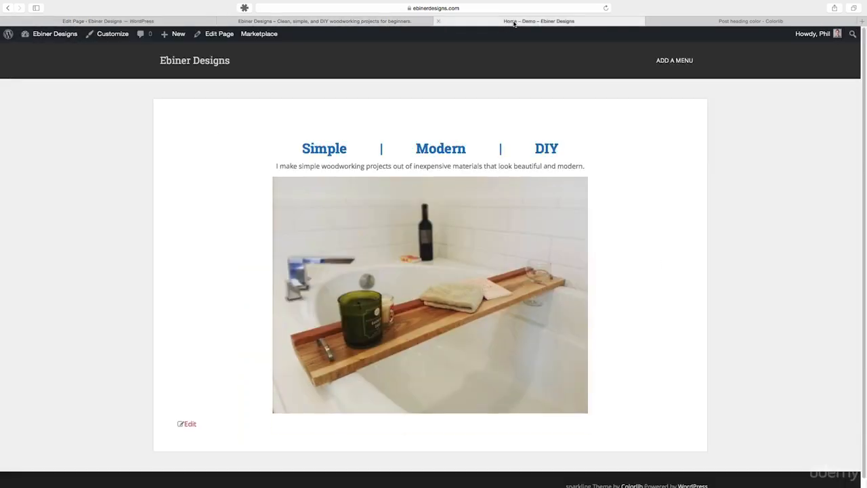
pyautogui.click(428, 21)
pyautogui.click(442, 21)
pyautogui.click(425, 21)
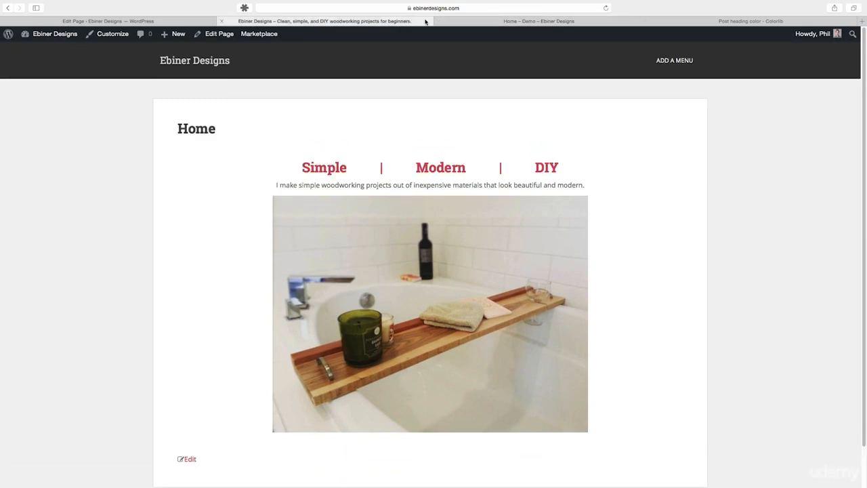
pyautogui.click(493, 19)
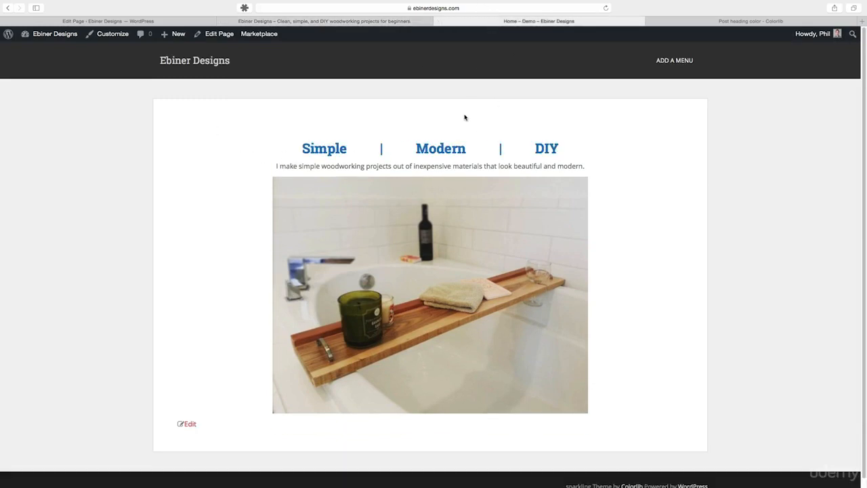
pyautogui.click(425, 21)
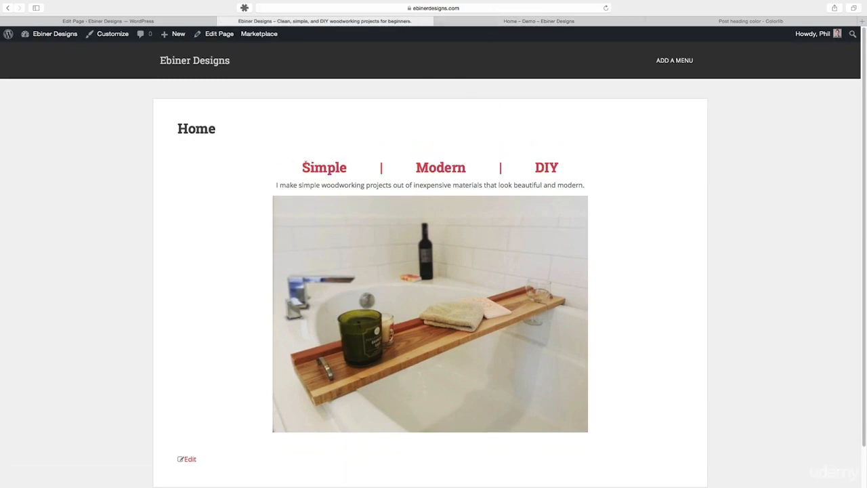
pyautogui.moveTo(304, 167); pyautogui.dragTo(573, 170)
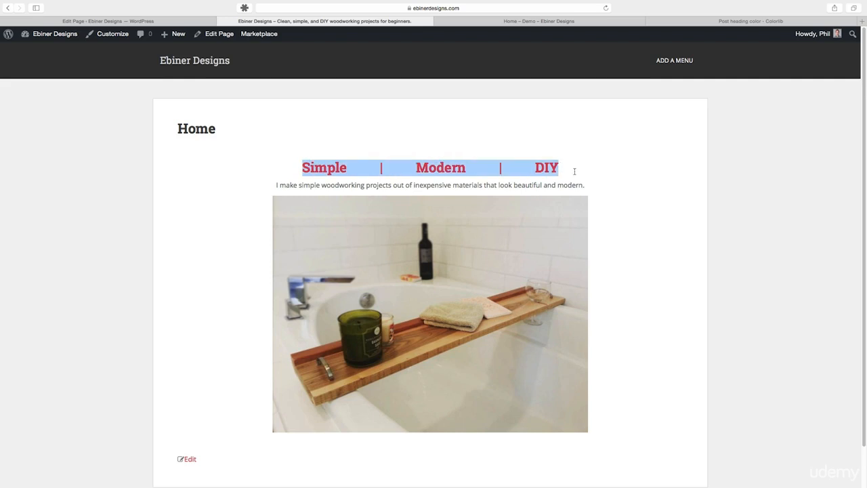
# Open the Typography settings within Sparkling Options in the theme customizer
pyautogui.click(176, 23)
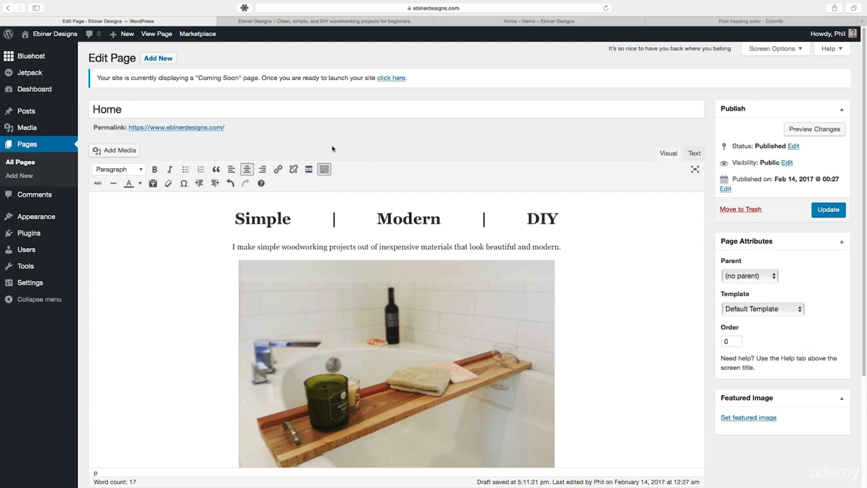
pyautogui.moveTo(51, 217)
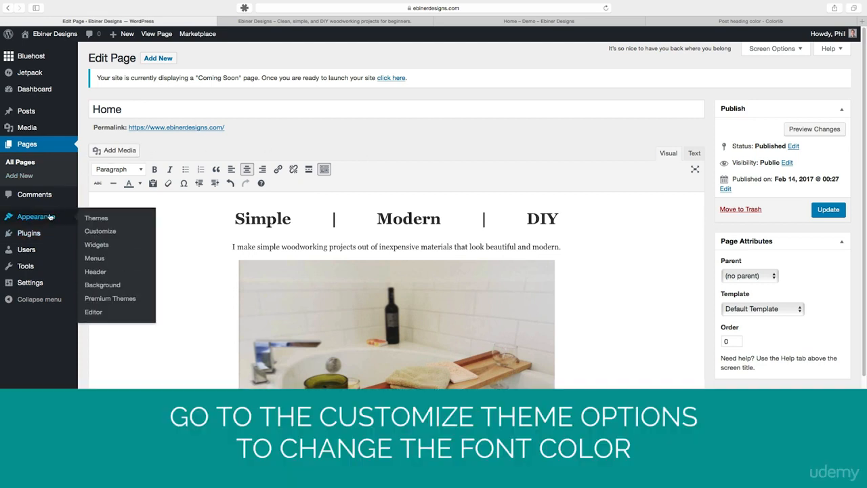
pyautogui.click(97, 232)
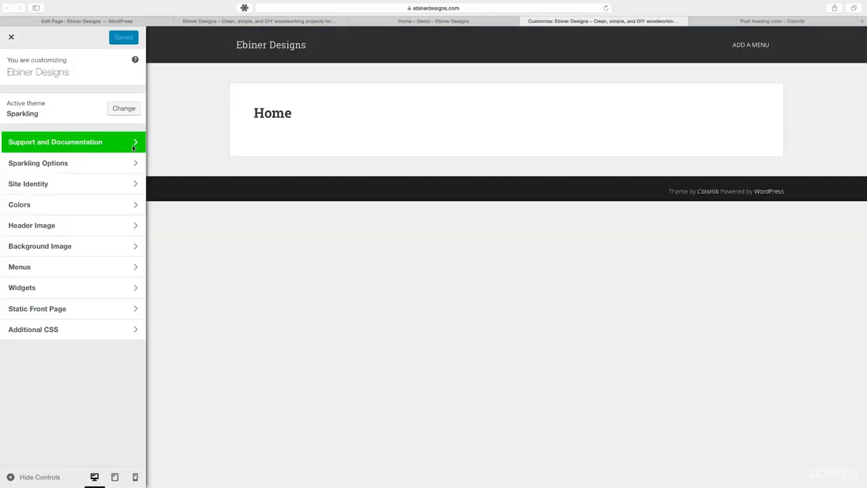
pyautogui.click(58, 162)
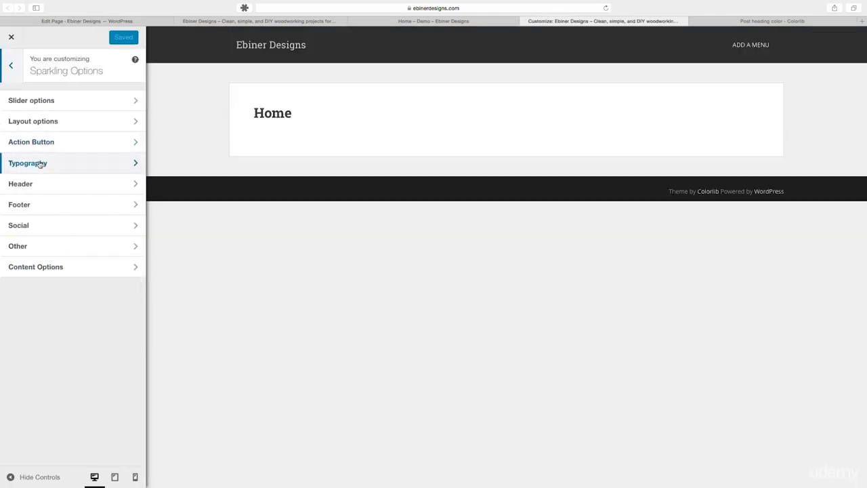
pyautogui.click(40, 164)
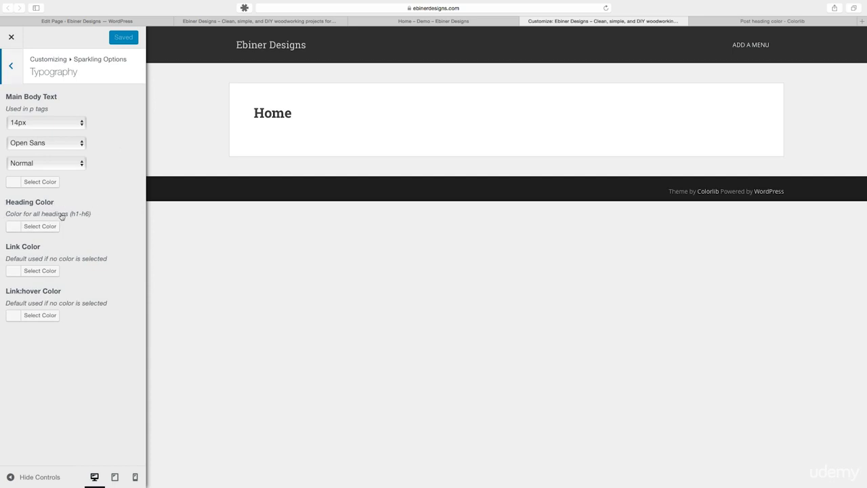
# Check the previewed heading and the page editor's Heading 1 to Heading 6 formats that the Heading Color setting covers
pyautogui.click(325, 21)
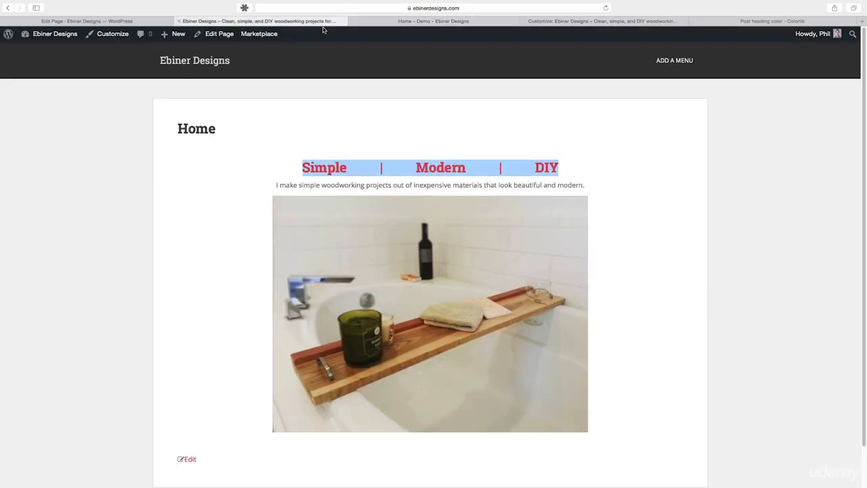
pyautogui.click(149, 21)
pyautogui.click(133, 170)
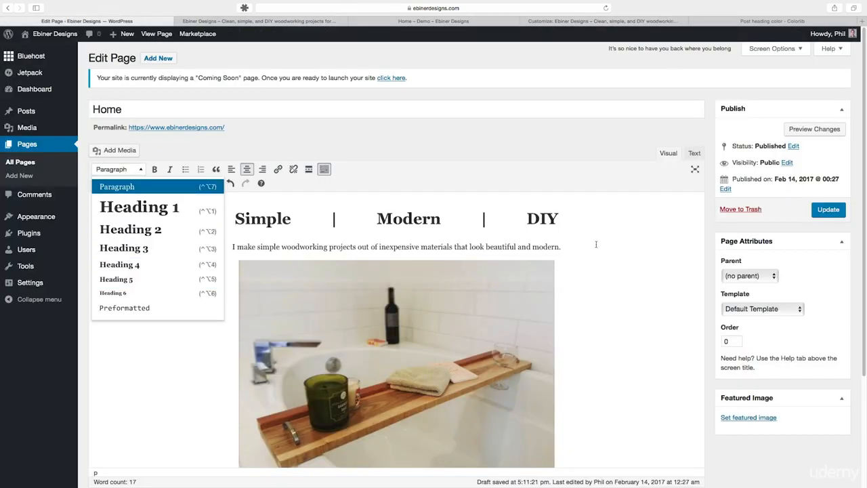
pyautogui.click(612, 22)
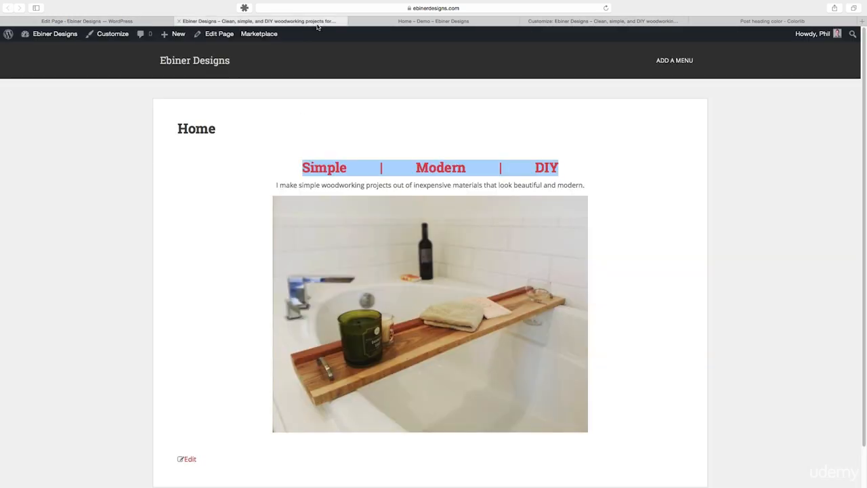
pyautogui.click(298, 21)
pyautogui.click(637, 22)
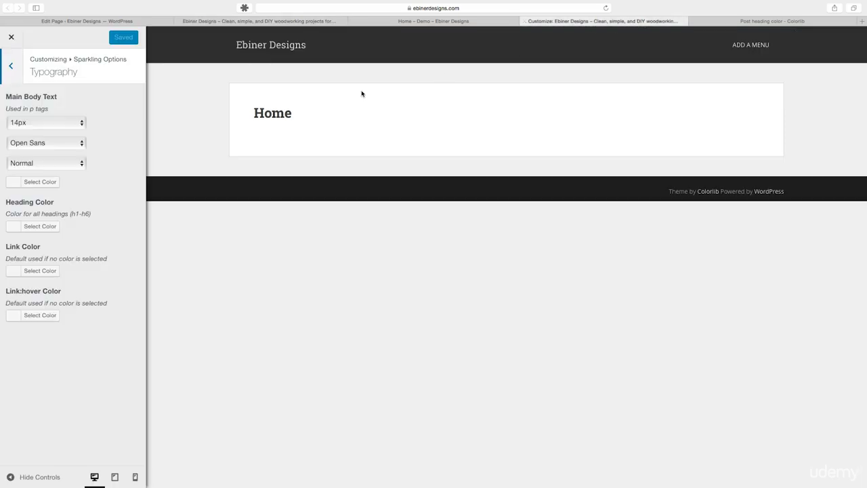
# Set the theme's Heading Color to brown #703800, save and publish it, and check the headings on the reloaded Home page
pyautogui.click(46, 225)
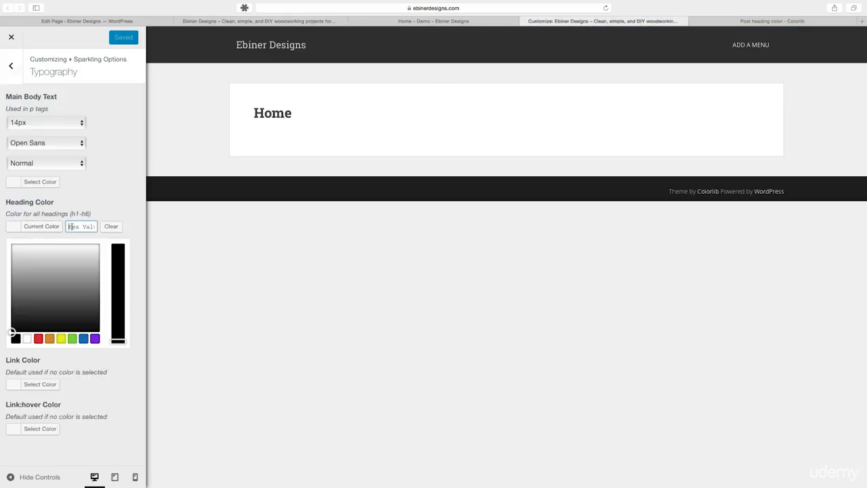
pyautogui.click(83, 338)
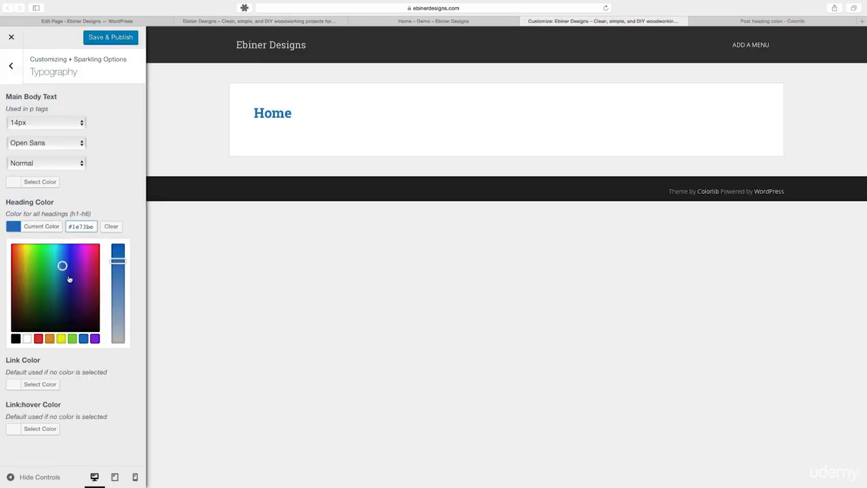
pyautogui.moveTo(60, 266)
pyautogui.mouseDown()
pyautogui.moveTo(39, 311)
pyautogui.moveTo(55, 291)
pyautogui.moveTo(24, 296)
pyautogui.moveTo(23, 311)
pyautogui.moveTo(18, 293)
pyautogui.mouseUp()
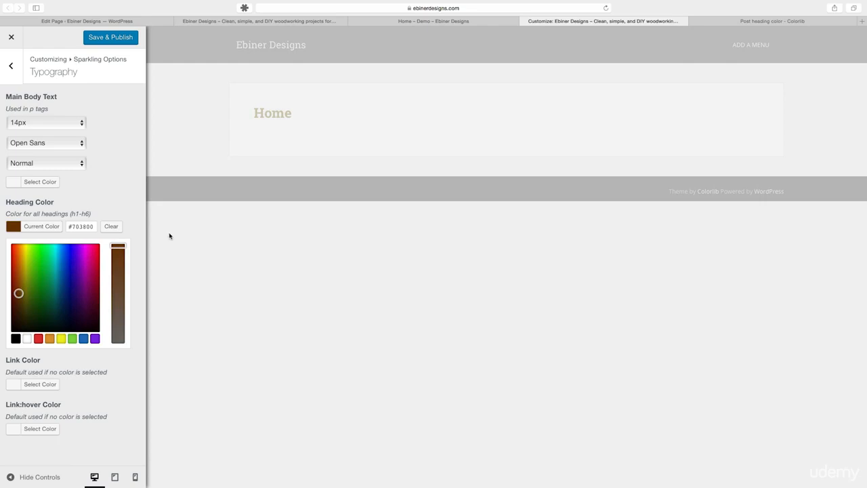
pyautogui.click(102, 37)
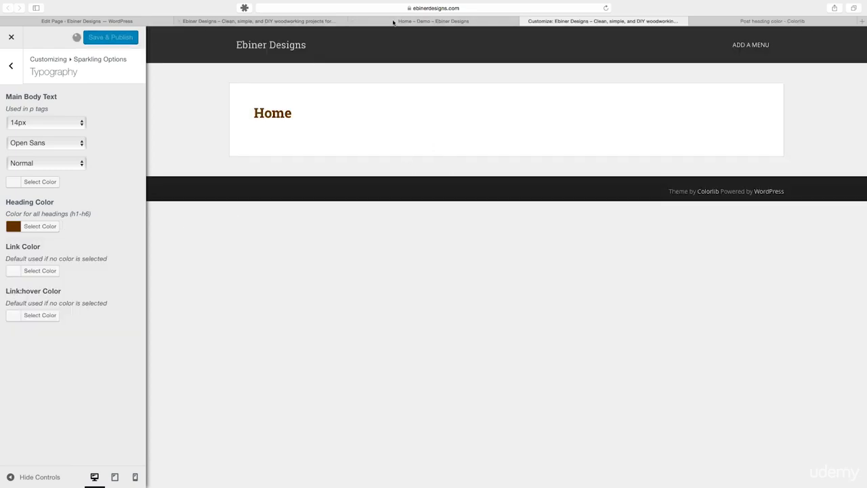
pyautogui.click(329, 23)
pyautogui.press('Return')
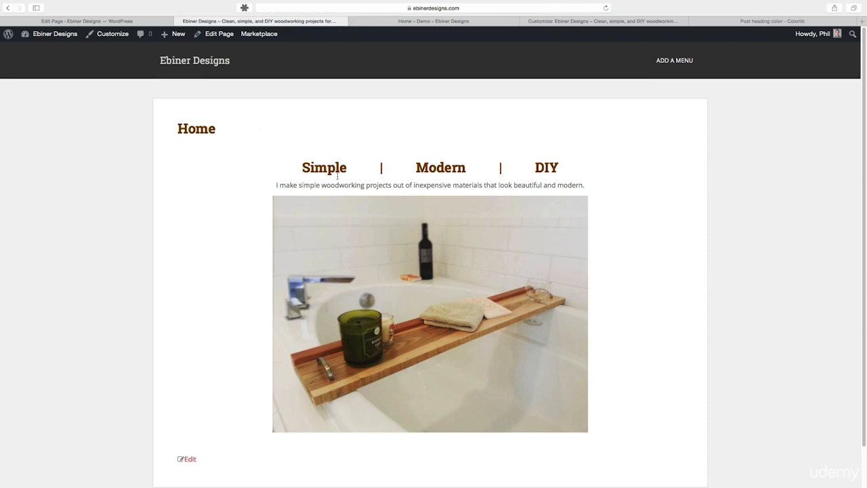
pyautogui.moveTo(302, 167); pyautogui.dragTo(563, 168)
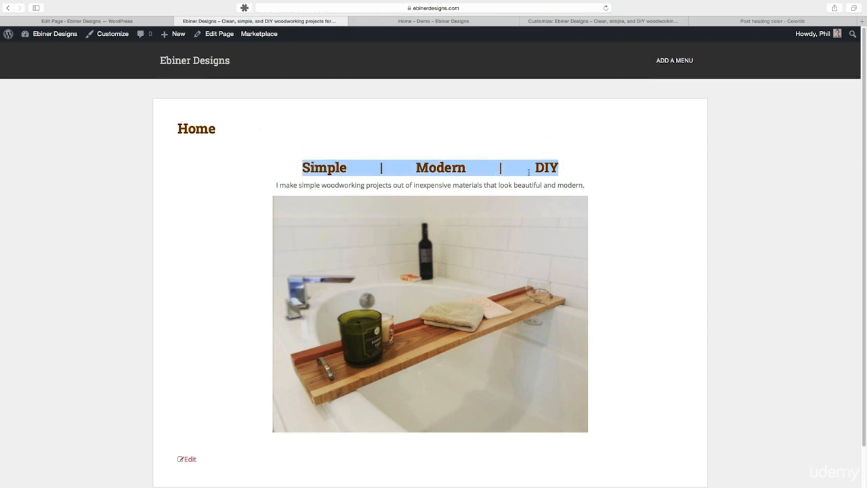
pyautogui.click(588, 166)
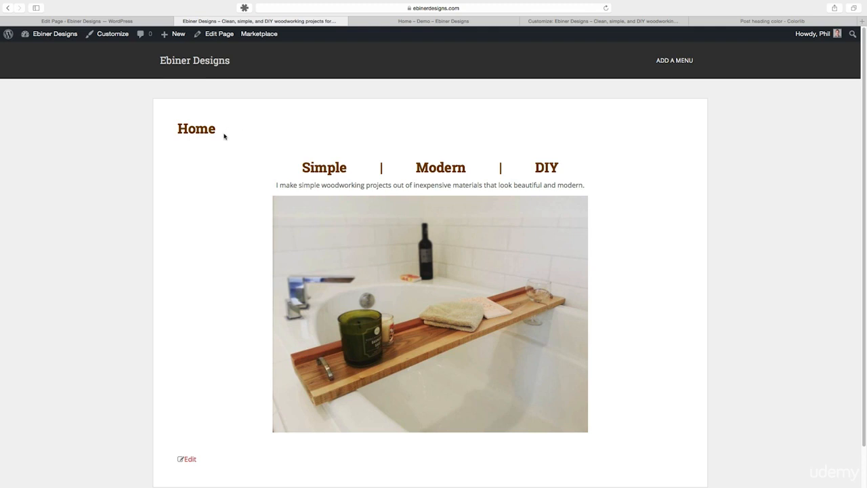
# Return to the Home page editor and look over its content, layout selector, Page Attributes and Featured Image boxes
pyautogui.click(142, 23)
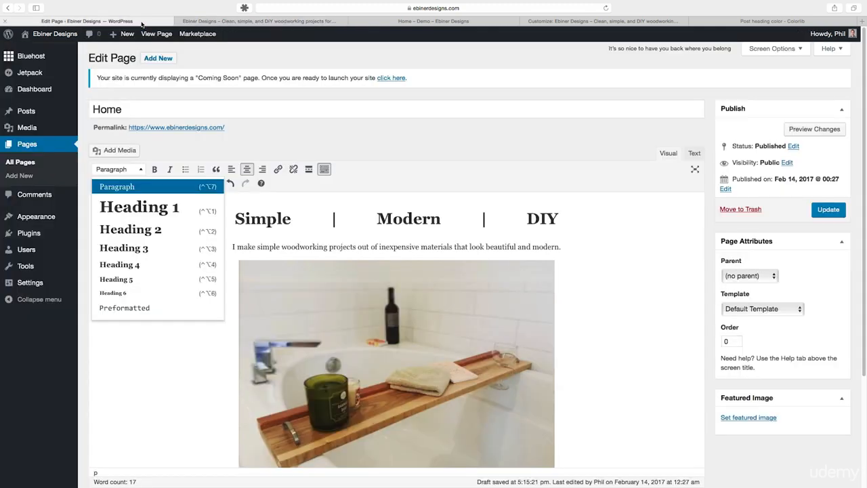
pyautogui.click(465, 140)
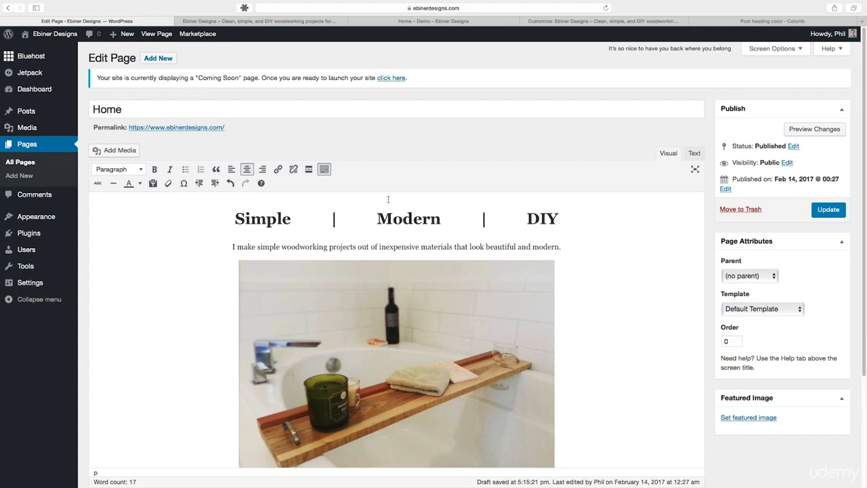
pyautogui.scroll(-5, 665, 127)
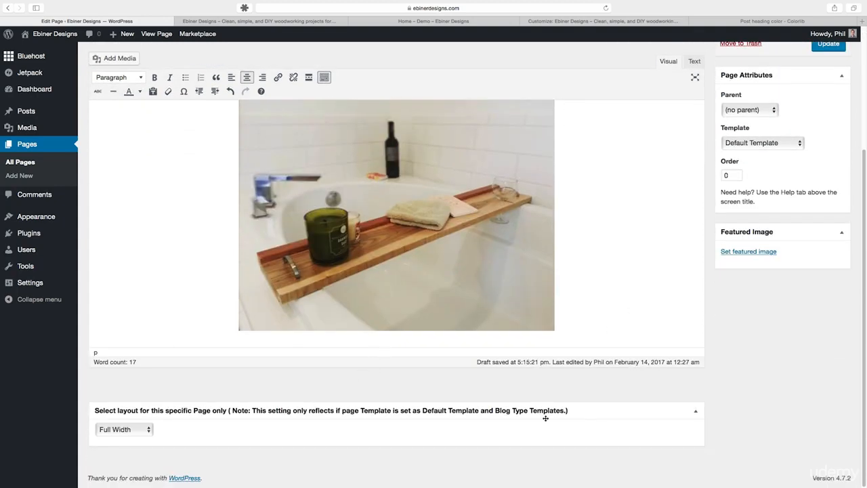
pyautogui.scroll(1, 749, 372)
pyautogui.scroll(5, 749, 372)
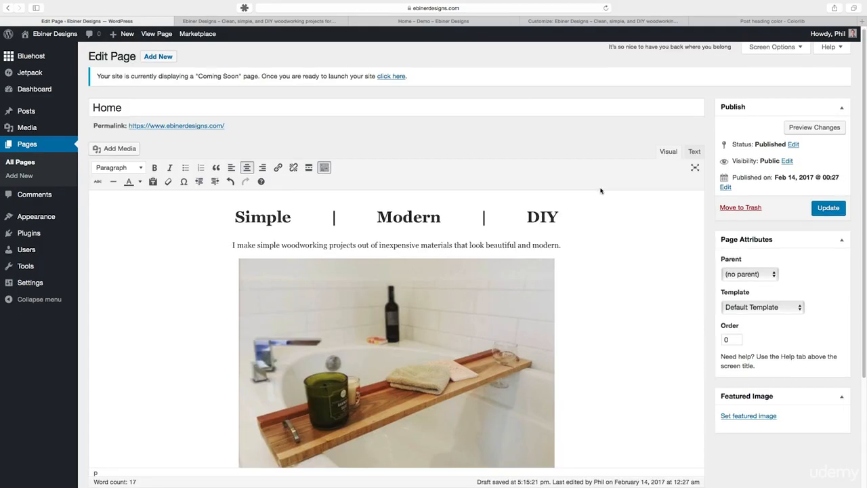
pyautogui.scroll(-5, 690, 174)
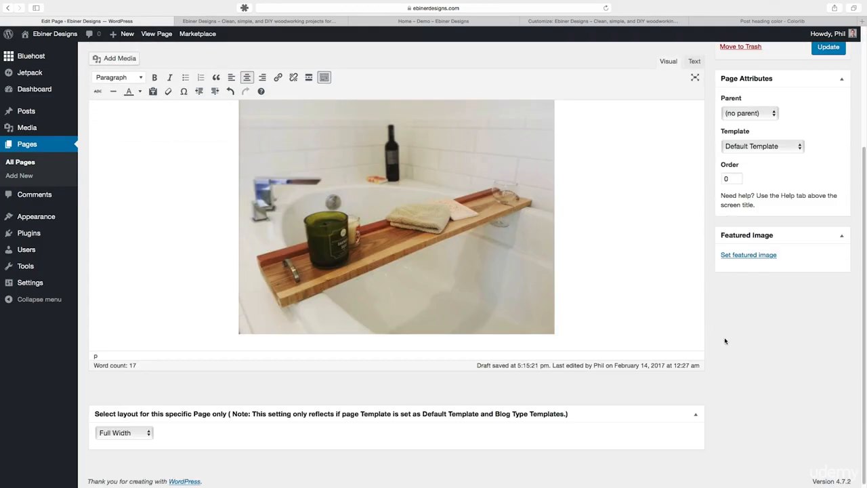
pyautogui.scroll(5, 724, 341)
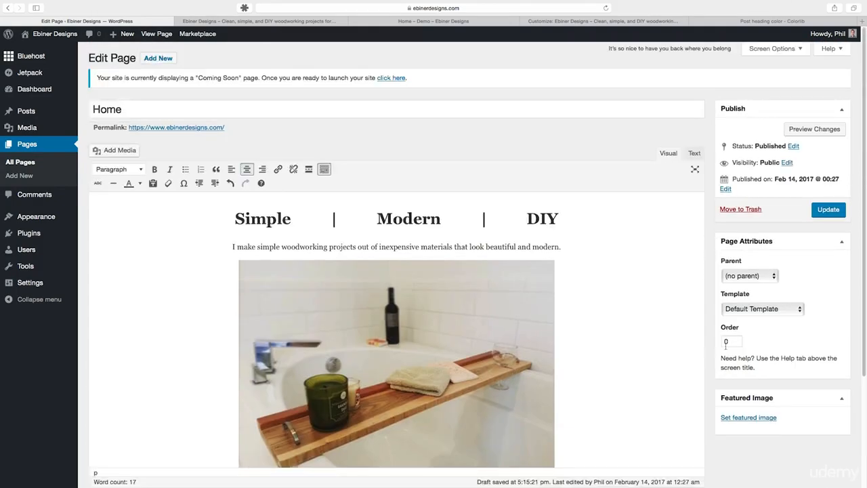
# Show the Author, Discussion and Custom Fields boxes on the Edit Page screen and look over the added boxes
pyautogui.click(802, 52)
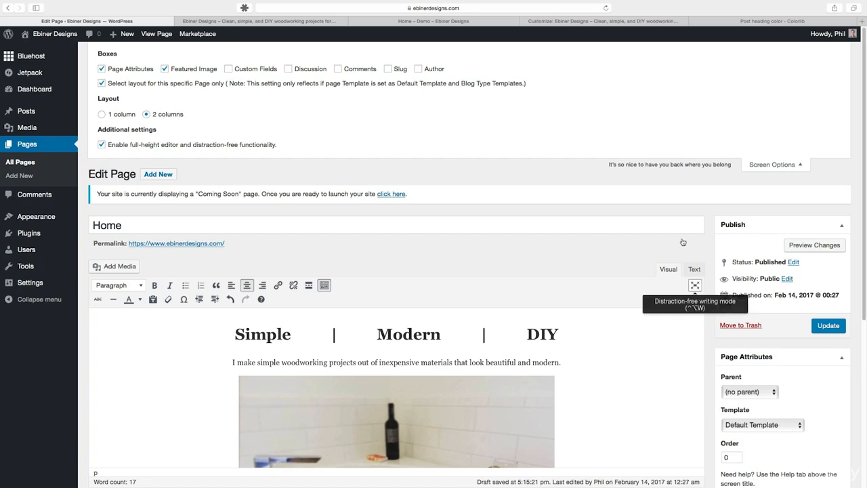
pyautogui.click(419, 69)
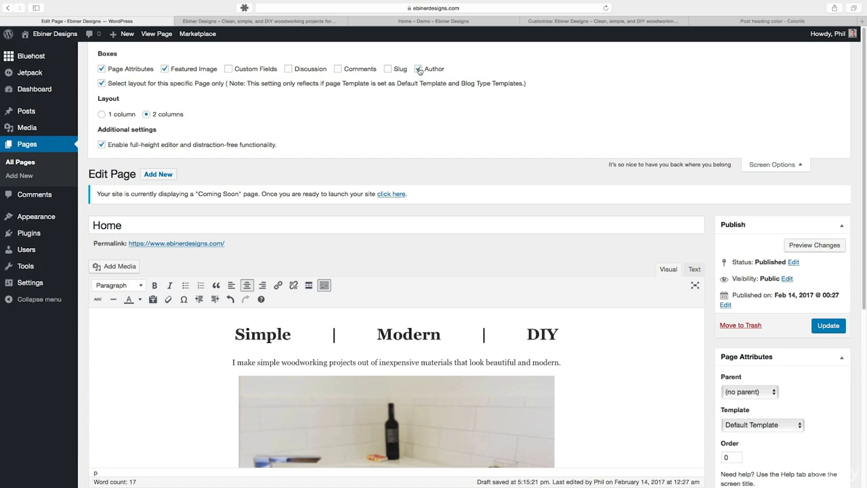
pyautogui.click(329, 68)
pyautogui.click(228, 69)
pyautogui.click(748, 164)
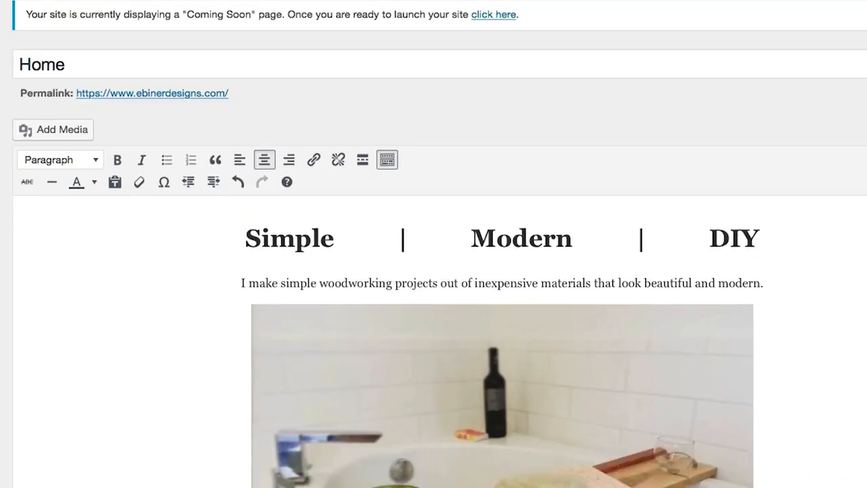
pyautogui.scroll(-10, 433, 271)
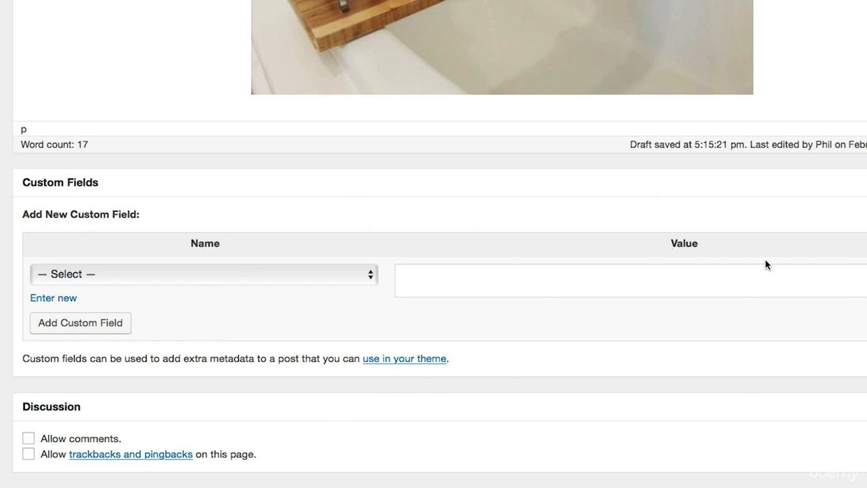
pyautogui.scroll(5, 766, 264)
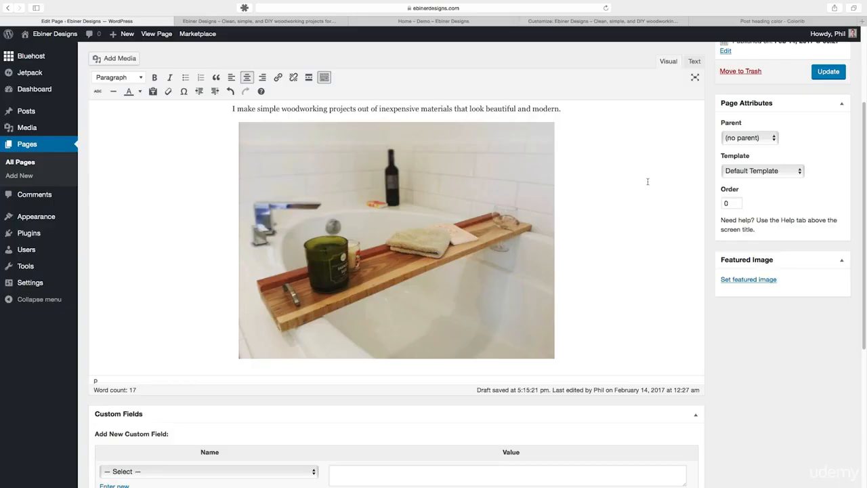
pyautogui.scroll(1, 769, 245)
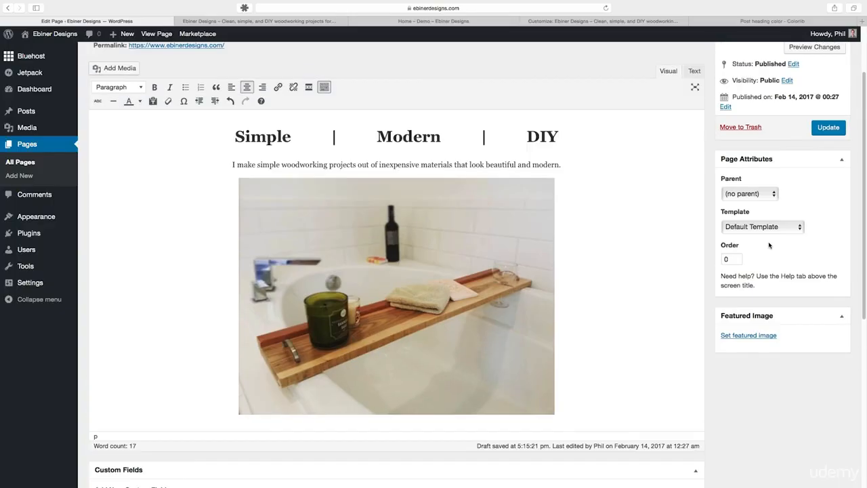
pyautogui.scroll(1, 769, 245)
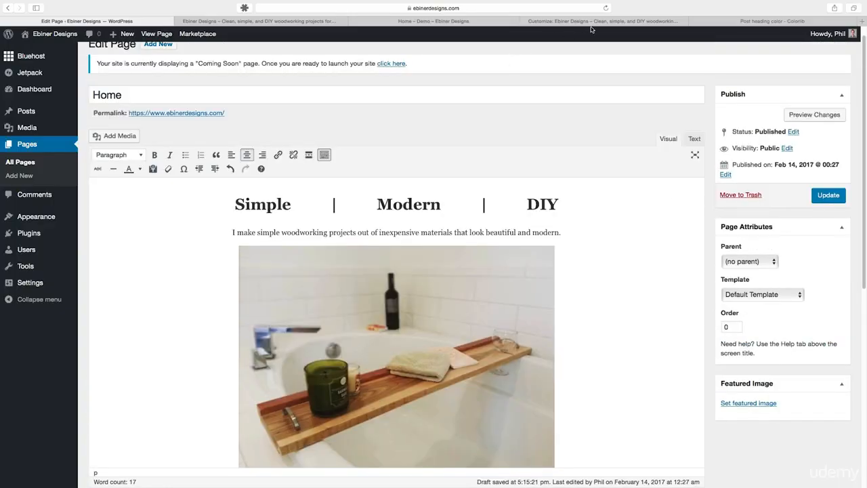
pyautogui.scroll(1, 677, 83)
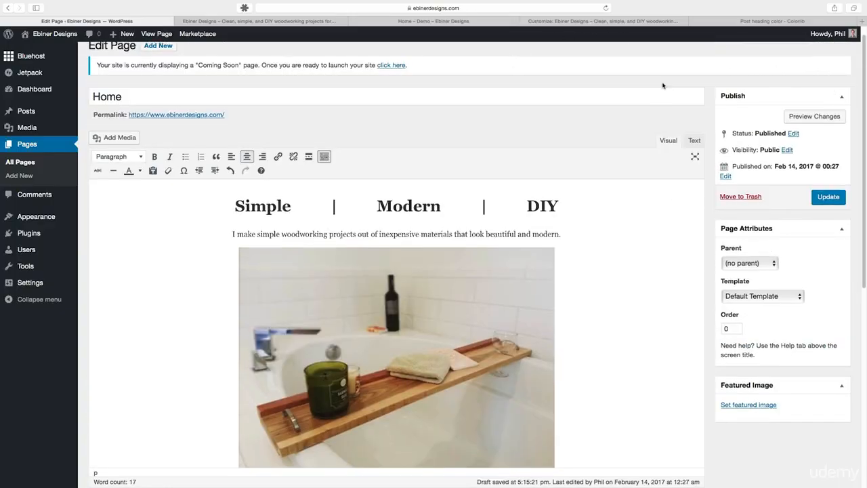
# Hide the Custom Fields, Discussion and Author boxes on the Edit Page screen
pyautogui.scroll(1, 663, 85)
pyautogui.click(786, 48)
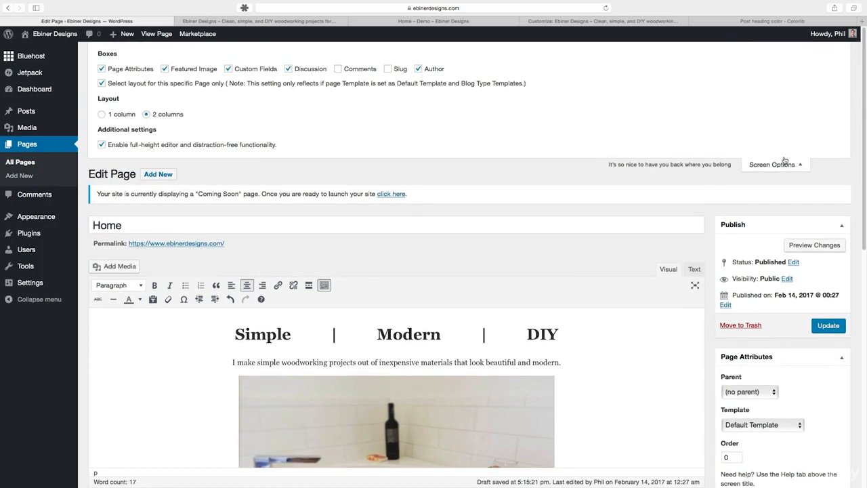
pyautogui.click(229, 68)
pyautogui.click(288, 68)
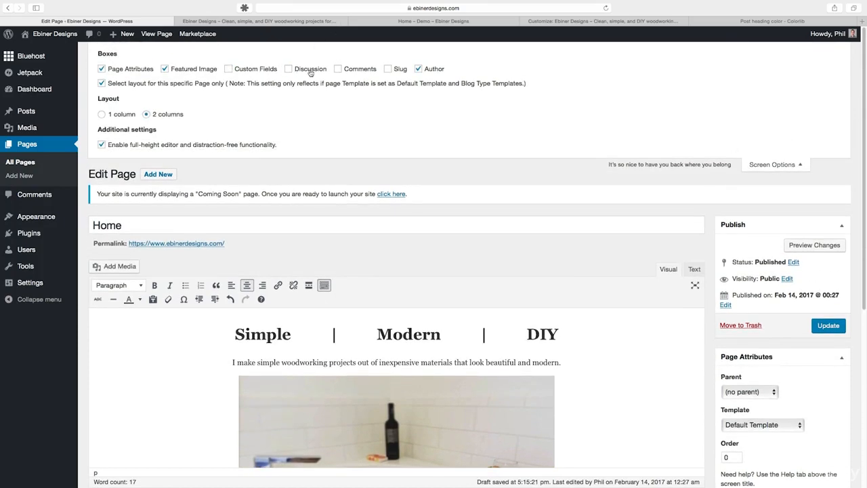
pyautogui.click(418, 69)
pyautogui.click(778, 165)
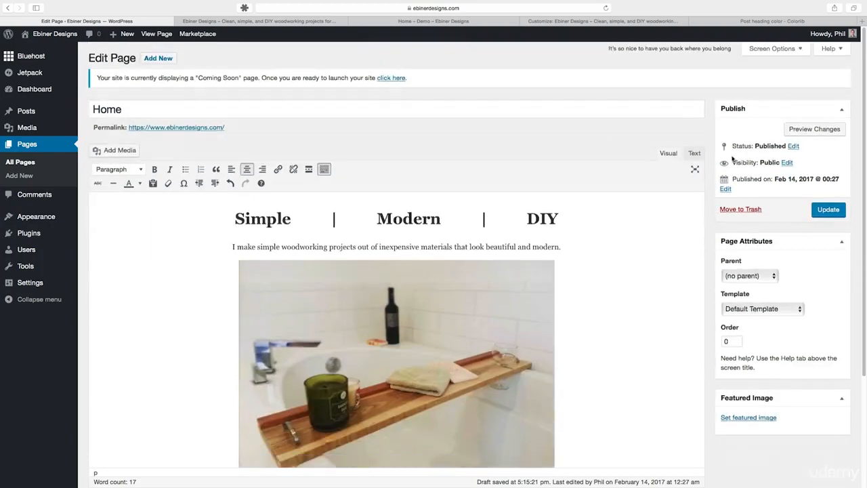
pyautogui.scroll(-3, 723, 156)
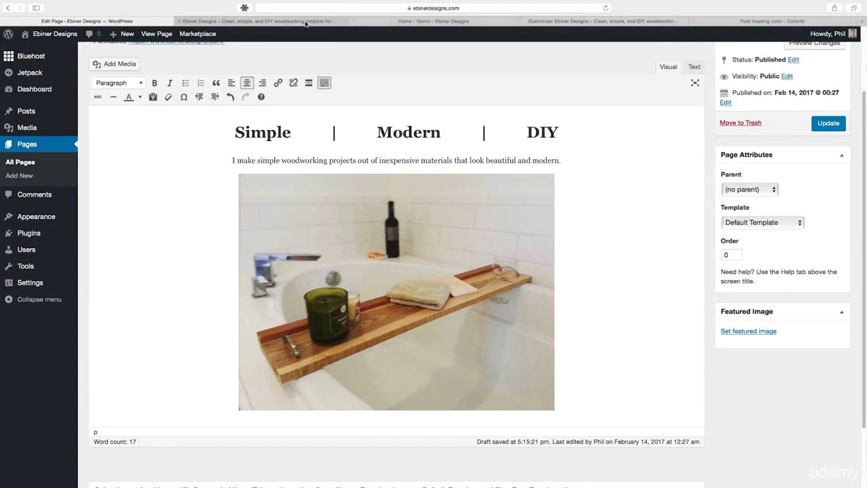
# Open the Colorlib forum thread on removing the page title in the Sparkling WordPress theme and select the CSS code in the reply
pyautogui.click(771, 21)
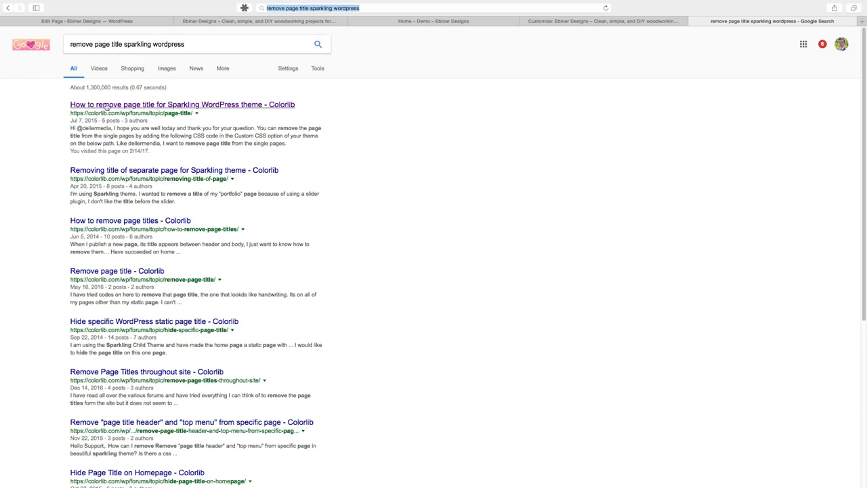
pyautogui.click(144, 106)
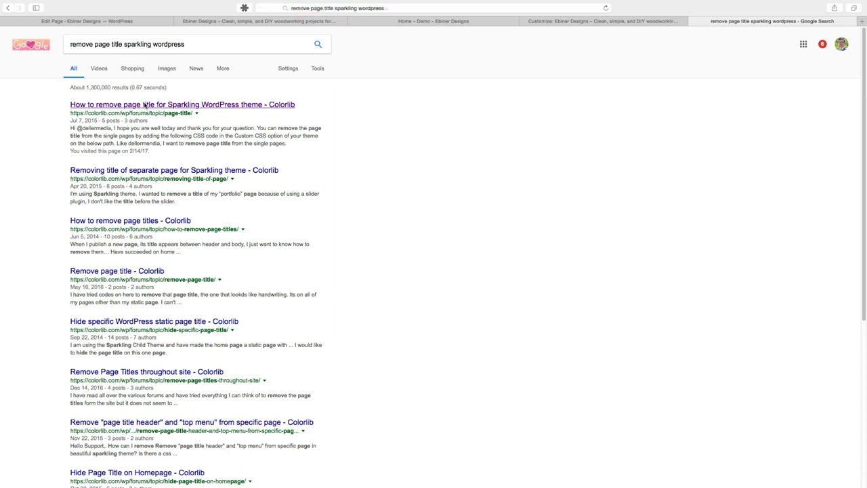
pyautogui.scroll(-2, 395, 297)
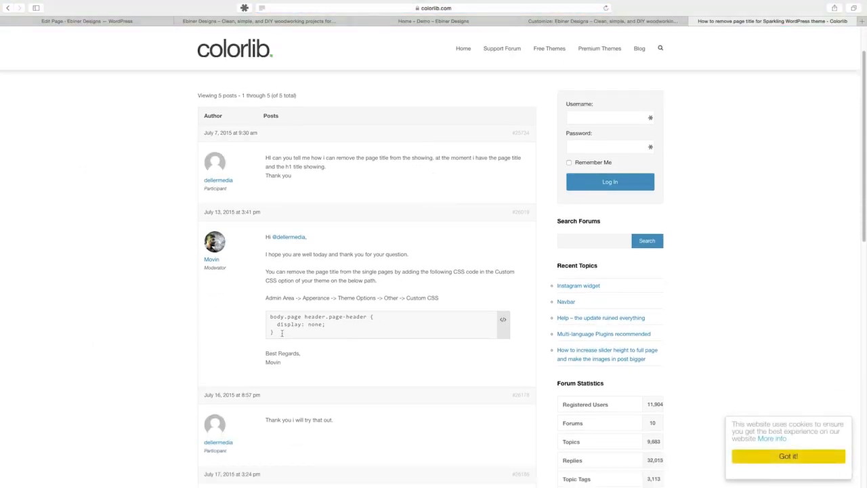
pyautogui.moveTo(275, 332); pyautogui.dragTo(270, 315)
# Switch to Notes, review the saved Sparkling Theme Options note, and copy the page header CSS code
pyautogui.press('super+Tab')
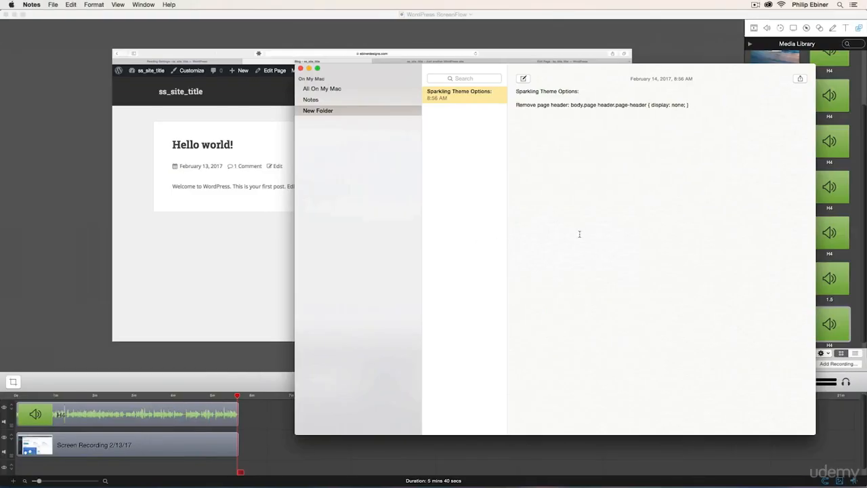
pyautogui.click(375, 79)
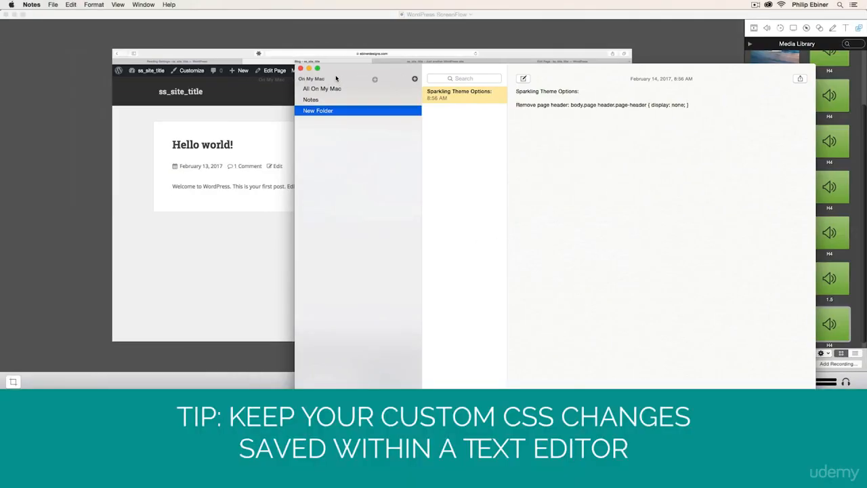
pyautogui.moveTo(345, 71); pyautogui.dragTo(234, 72)
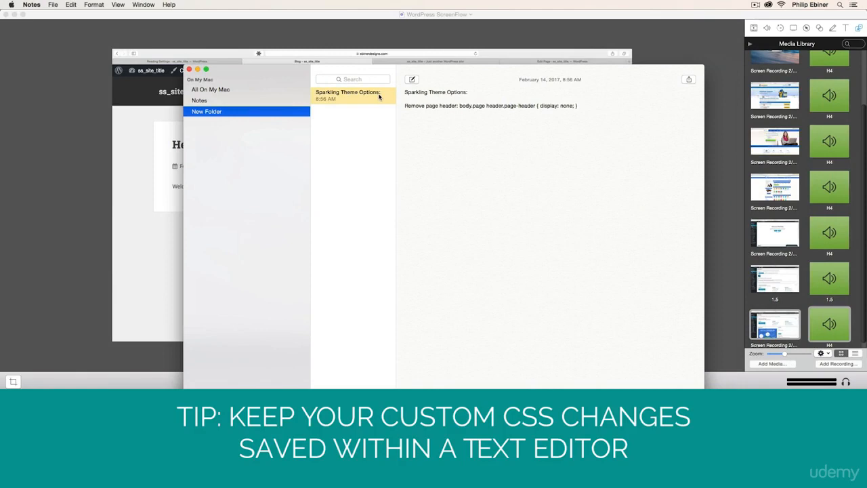
pyautogui.moveTo(605, 106); pyautogui.dragTo(550, 100)
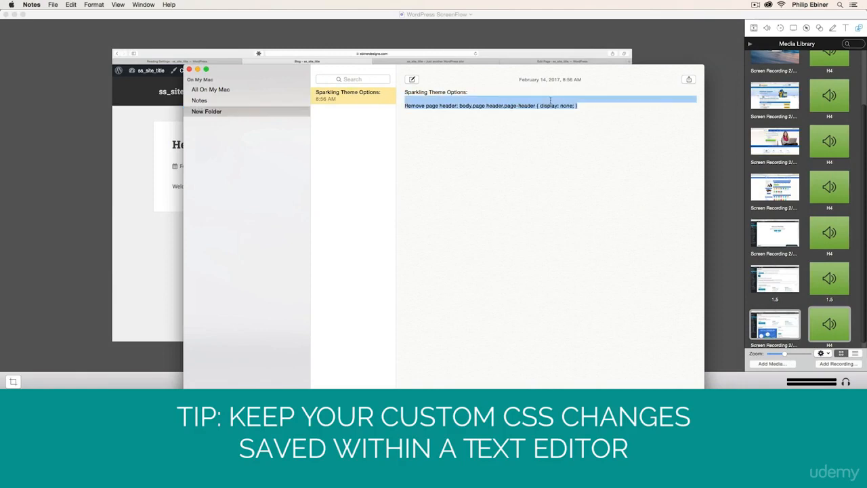
pyautogui.moveTo(471, 103); pyautogui.dragTo(460, 106)
pyautogui.press('super+c')
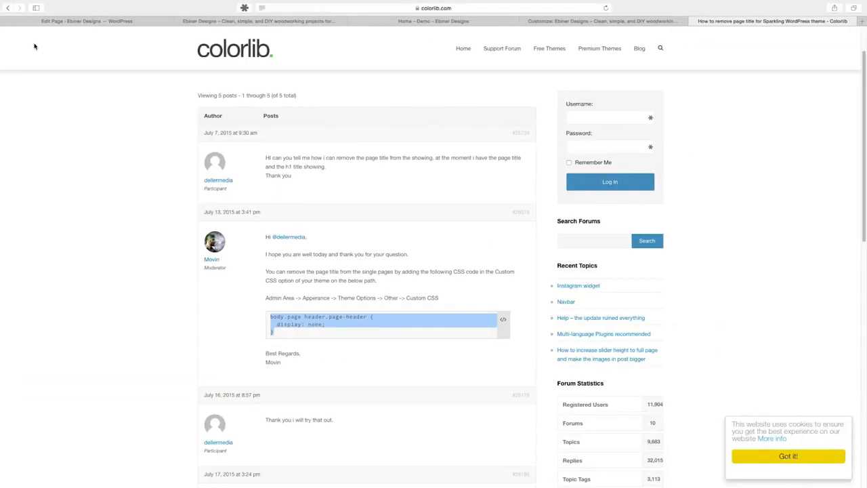
# Paste the CSS "body.page header.page-header { display: none; }" into the Custom CSS setting of the Sparkling theme's Other options
pyautogui.click(124, 24)
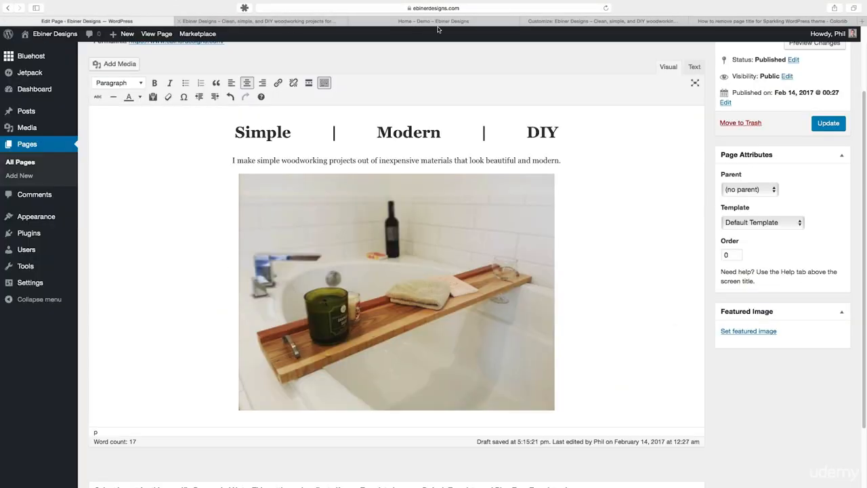
pyautogui.click(589, 24)
pyautogui.click(10, 62)
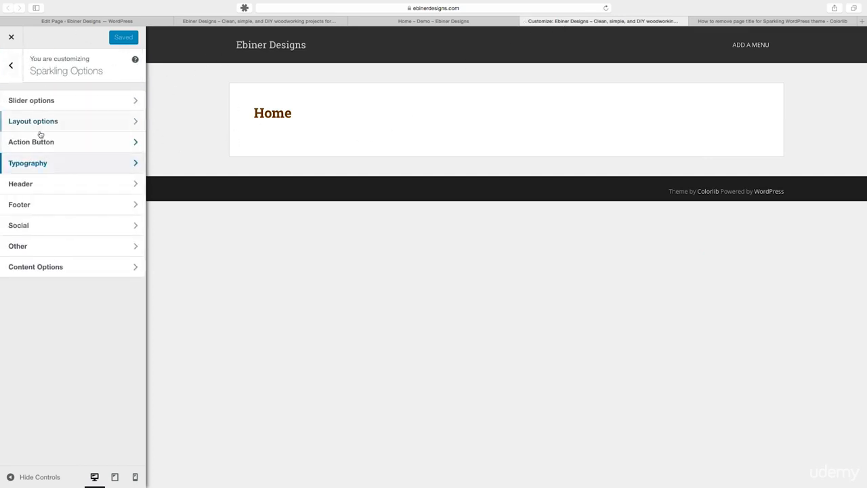
pyautogui.click(34, 249)
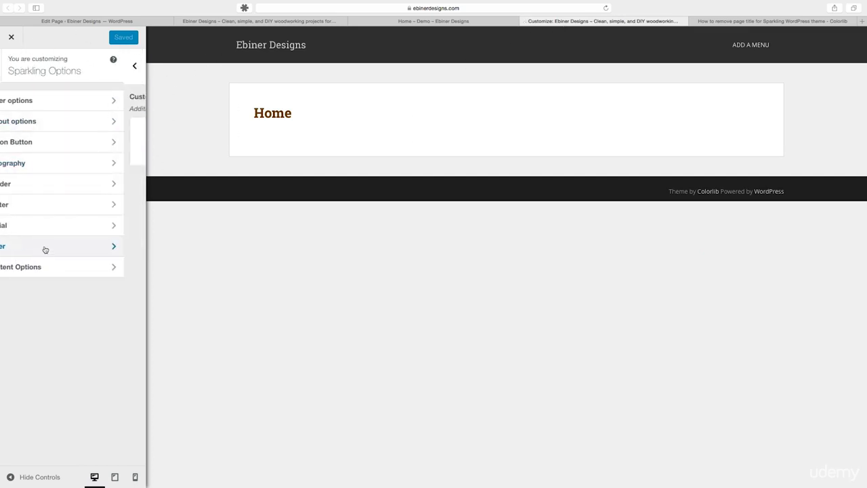
pyautogui.click(54, 124)
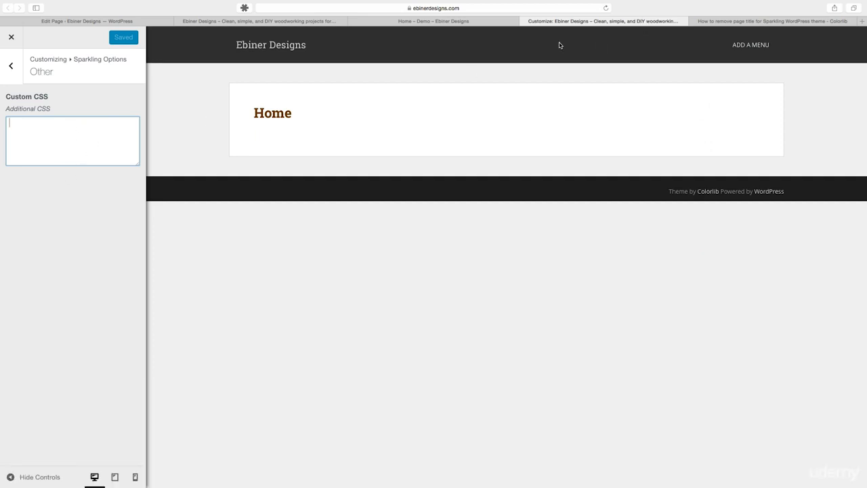
pyautogui.press('super+v')
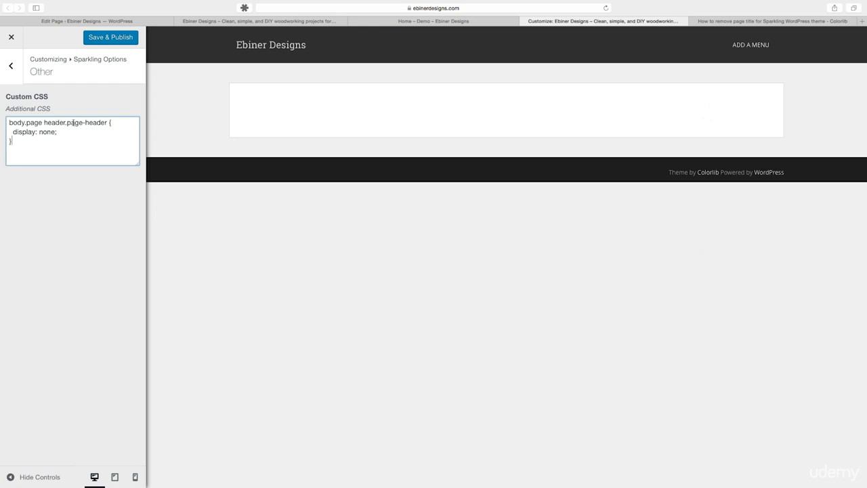
# Check the pasted CSS rule, save and publish the theme changes, and reload the live Home page
pyautogui.moveTo(73, 122); pyautogui.dragTo(100, 122)
pyautogui.moveTo(16, 131); pyautogui.dragTo(34, 132)
pyautogui.click(48, 132)
pyautogui.click(110, 39)
pyautogui.click(312, 23)
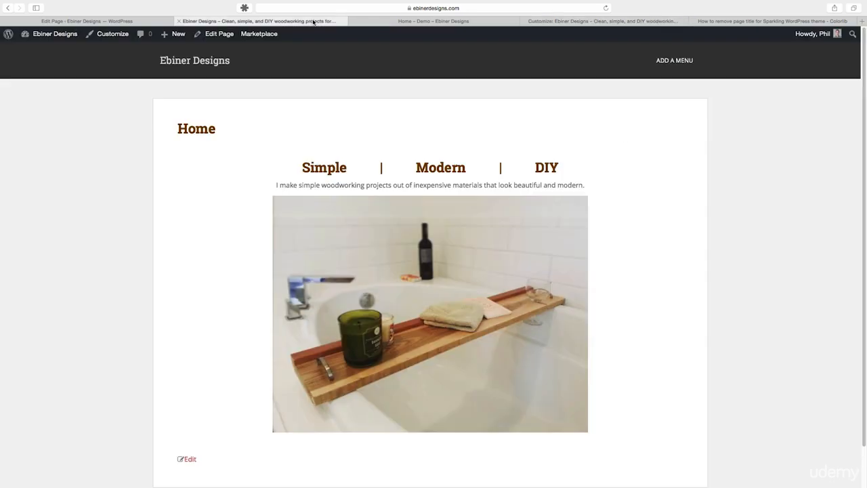
pyautogui.click(604, 9)
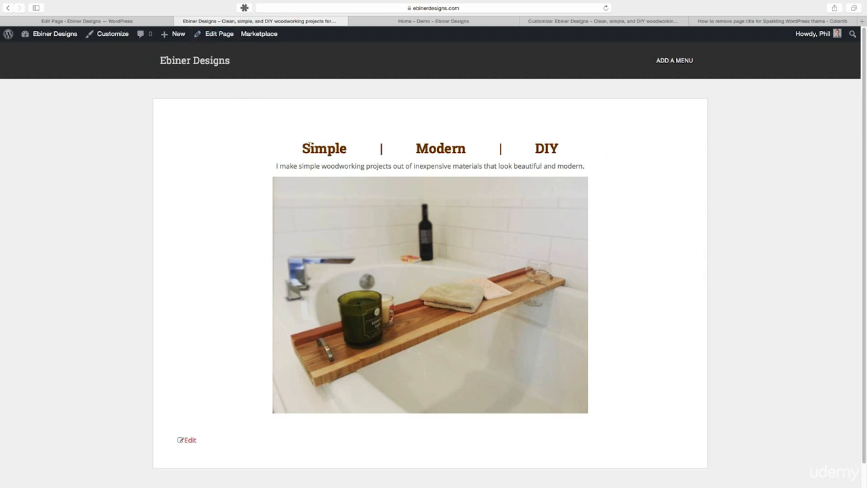
# Examine the Home page's heading line, description and image, and compare the page with the Home – Demo page
pyautogui.moveTo(301, 148); pyautogui.dragTo(568, 152)
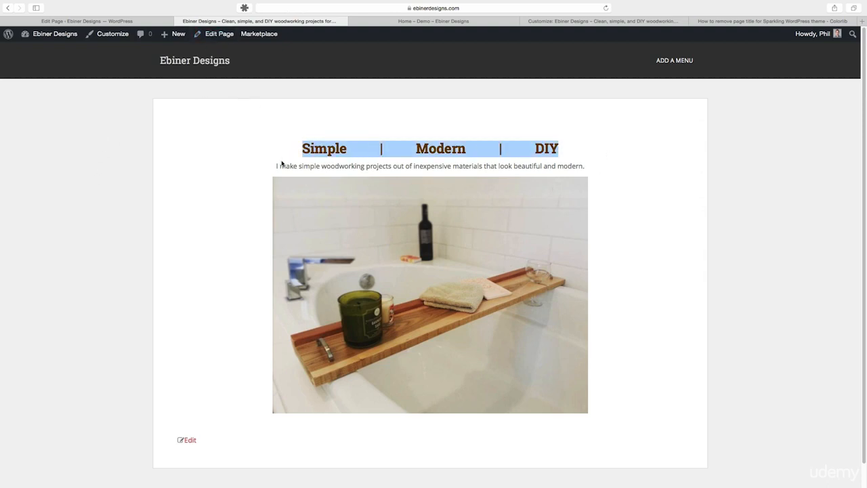
pyautogui.moveTo(275, 166); pyautogui.dragTo(591, 167)
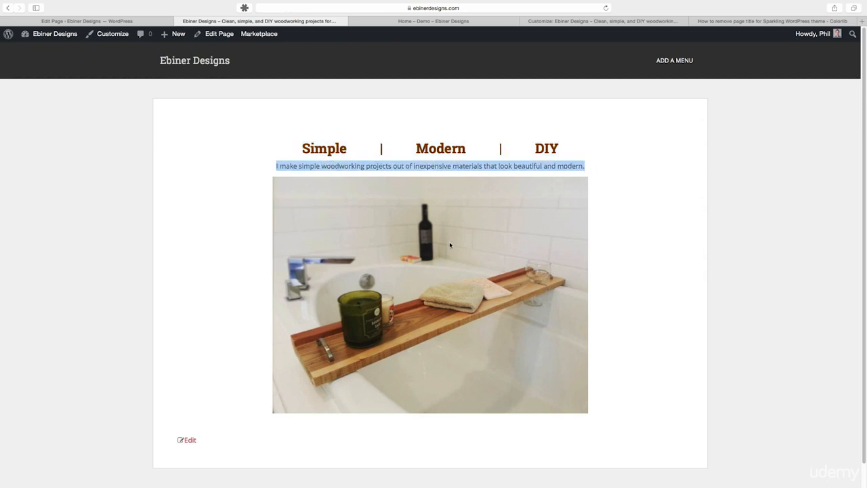
pyautogui.click(383, 21)
pyautogui.click(325, 21)
pyautogui.click(535, 114)
pyautogui.click(452, 23)
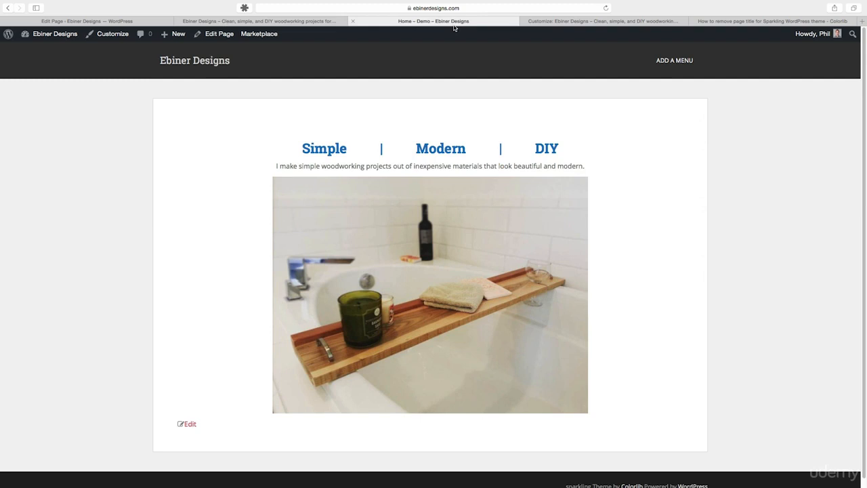
pyautogui.click(297, 21)
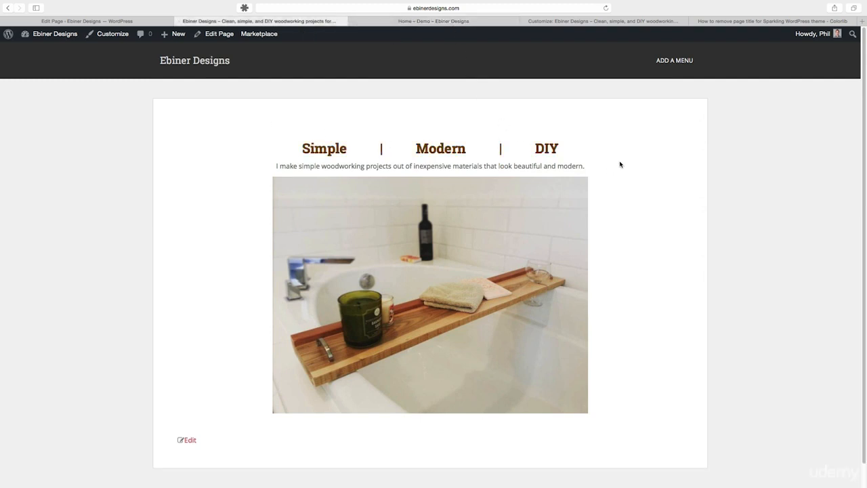